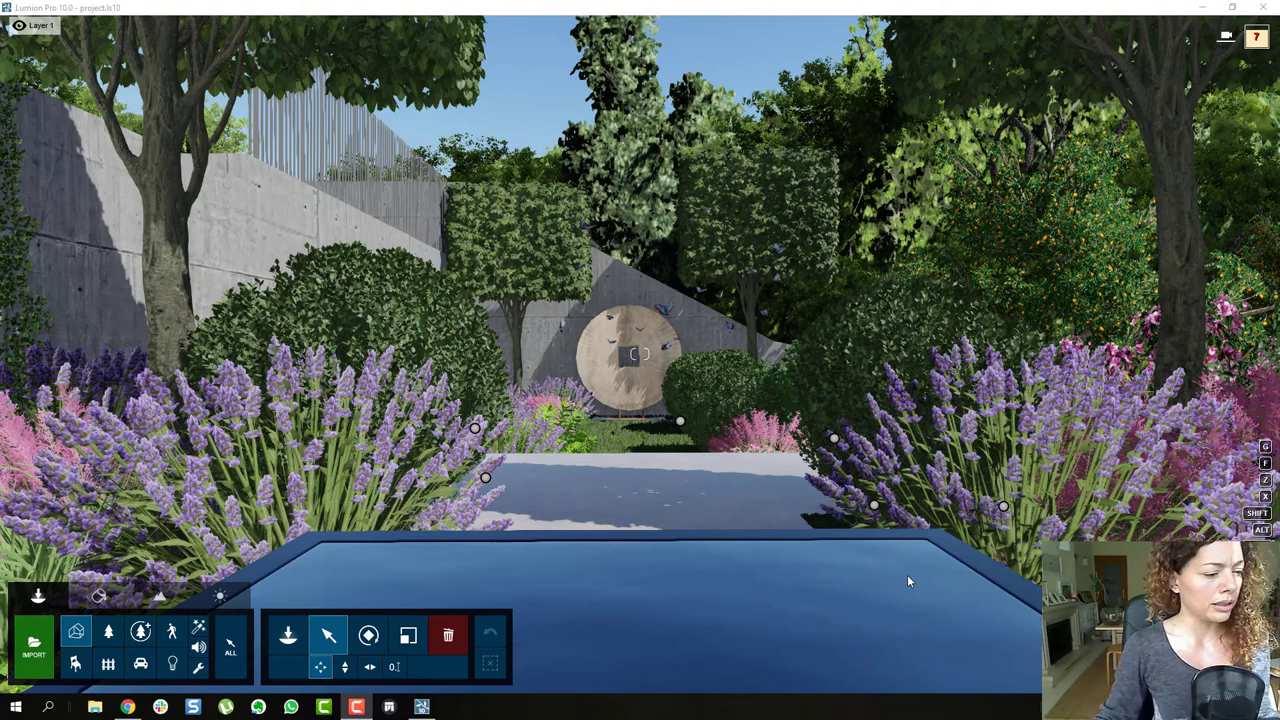
Switch to Chrome to read the Fine-detail Nature section of the What's New in Lumion 10 page, and return to Lumion
{"action": "left_click", "coordinate": [128, 707]}
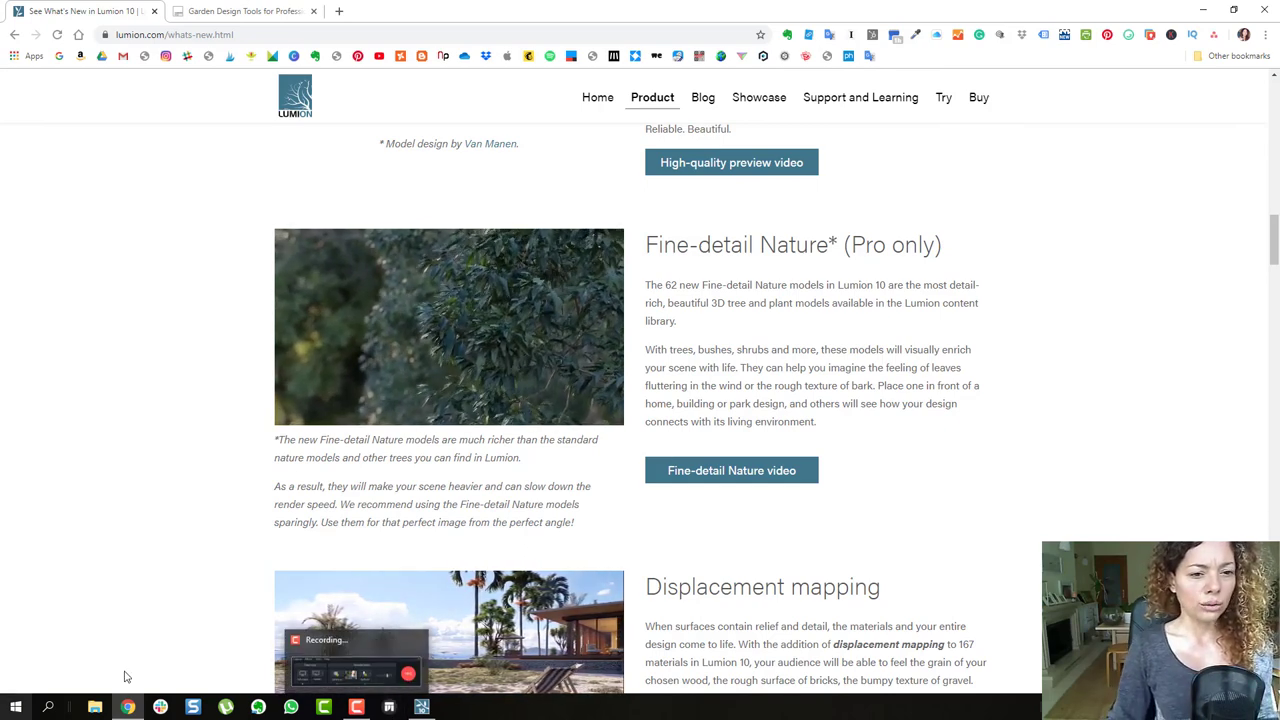
{"action": "left_click", "coordinate": [421, 707]}
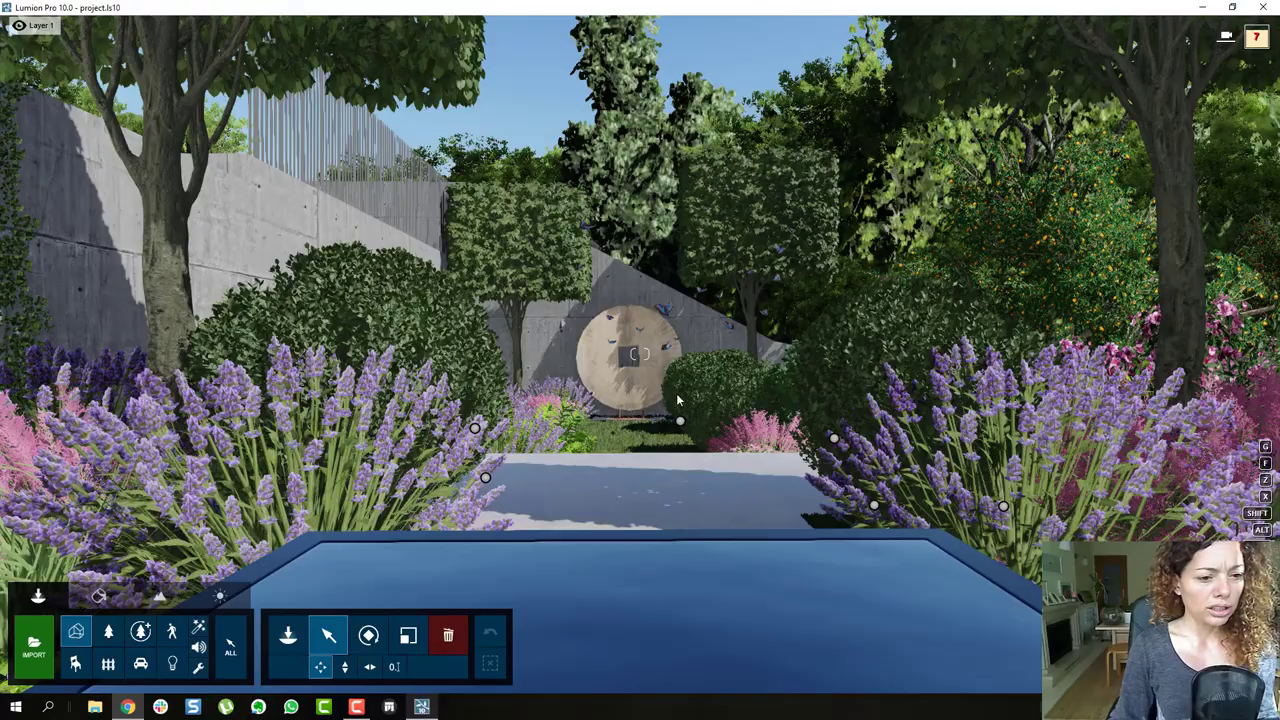
{"action": "left_click", "coordinate": [642, 415]}
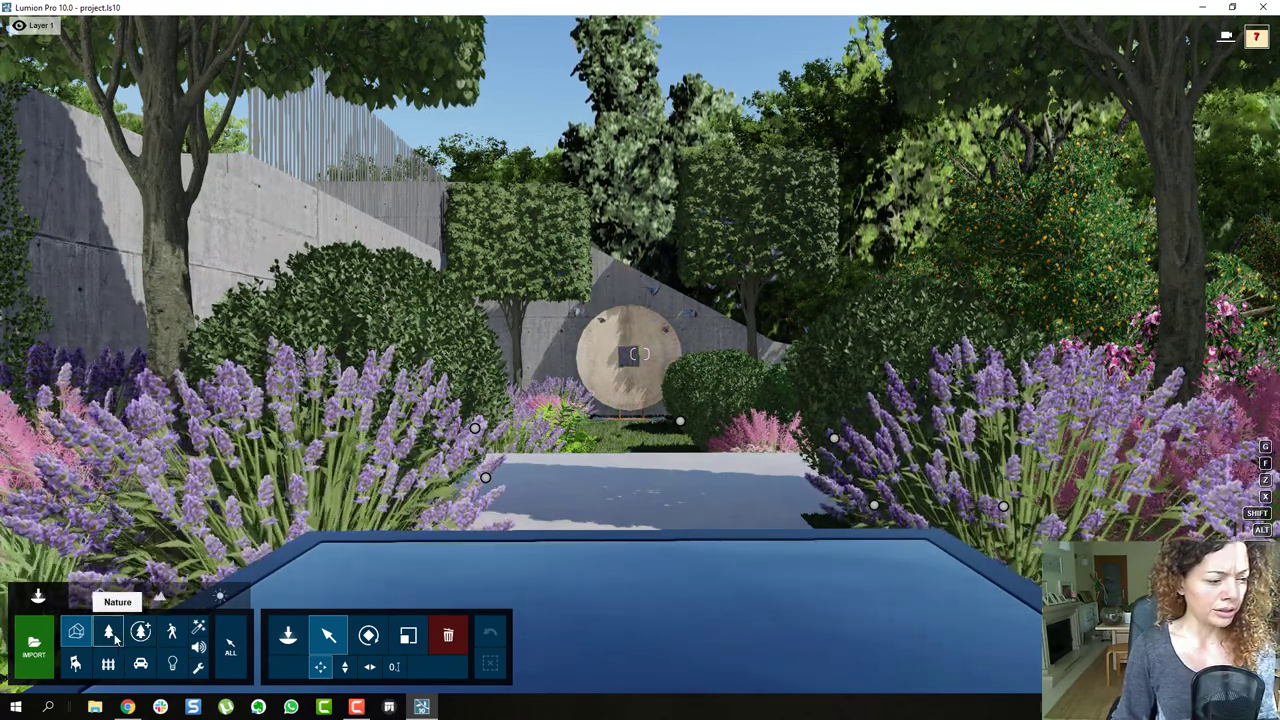
Open the Fine-detail Nature library for placing plants in the garden scene
{"action": "left_click", "coordinate": [110, 634]}
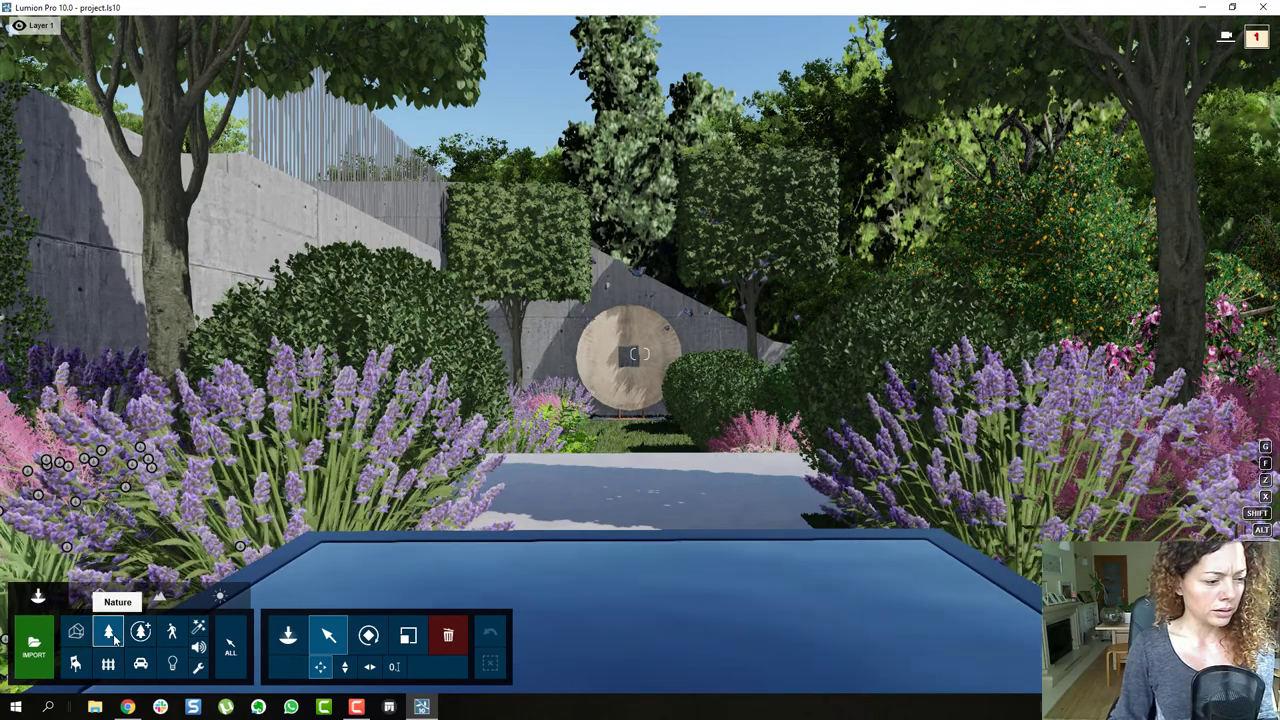
{"action": "left_click", "coordinate": [114, 637]}
{"action": "left_click", "coordinate": [115, 640]}
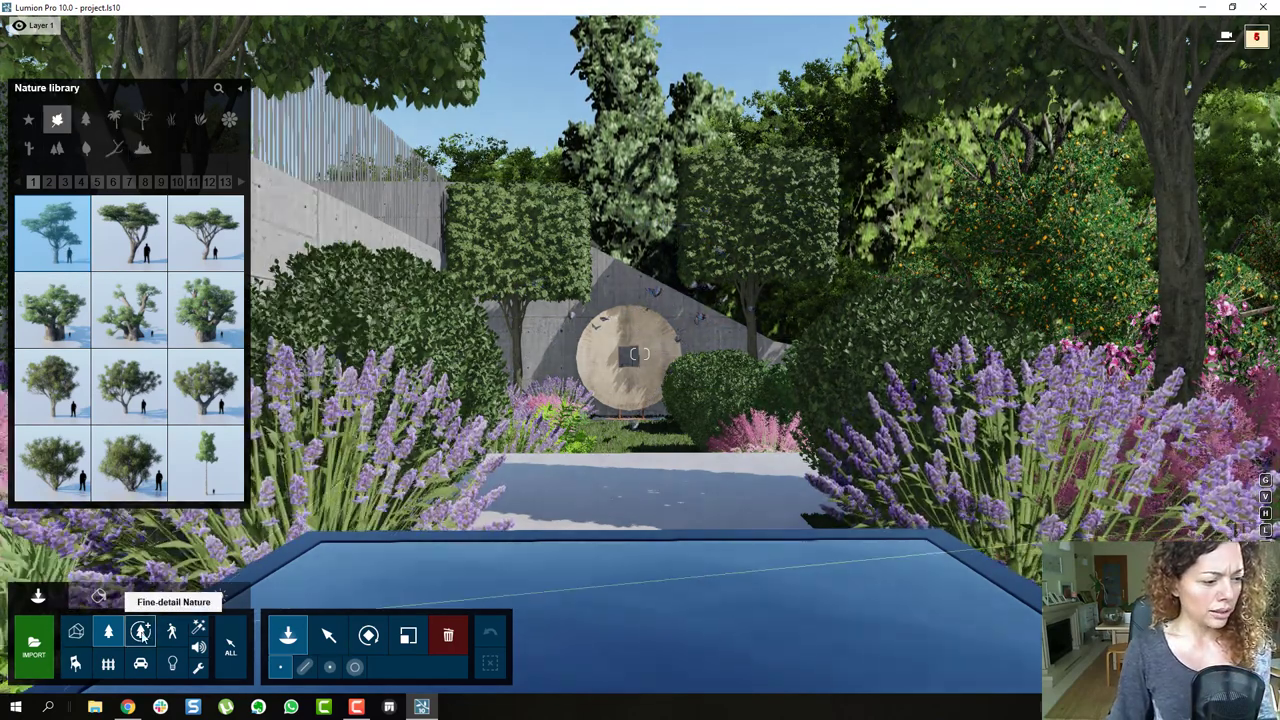
{"action": "left_click", "coordinate": [141, 634]}
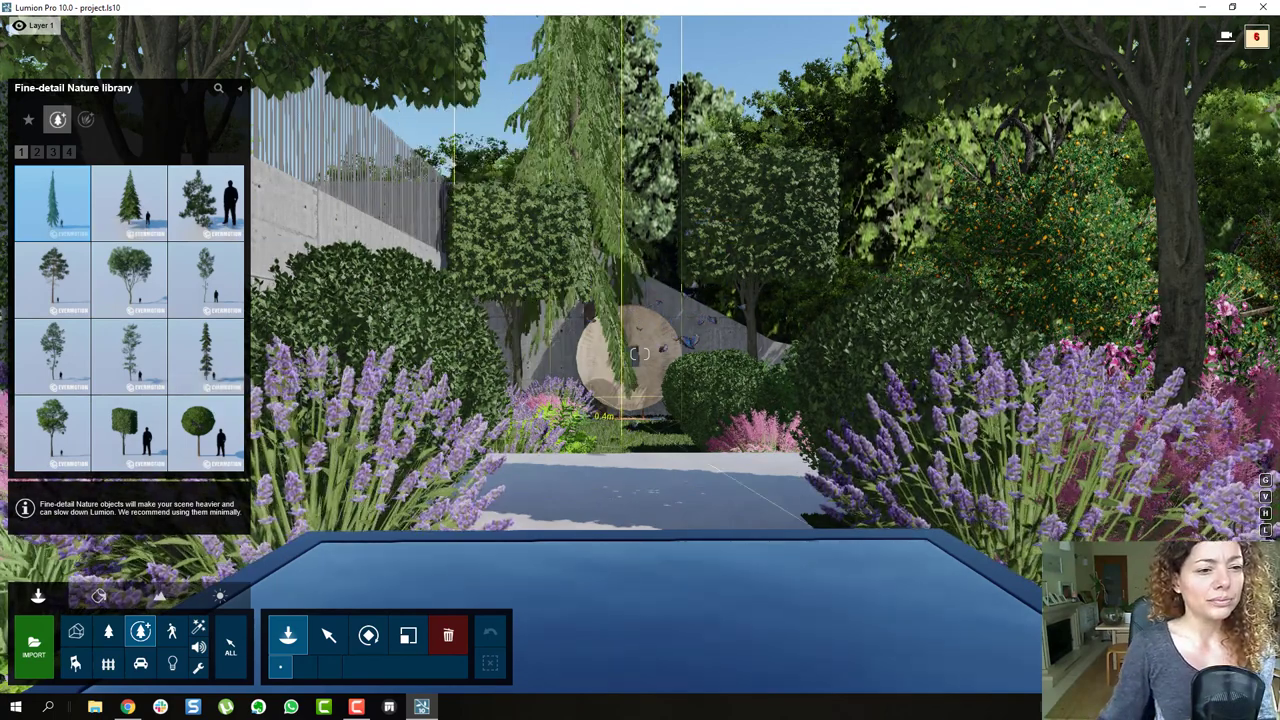
Examine the foliage and bark of the garden's trees up close, and return to an overview of the pool and planting
{"action": "right_click_drag", "start_coordinate": [608, 420], "coordinate": [480, 360]}
{"action": "key", "text": "w"}
{"action": "key", "text": "w"}
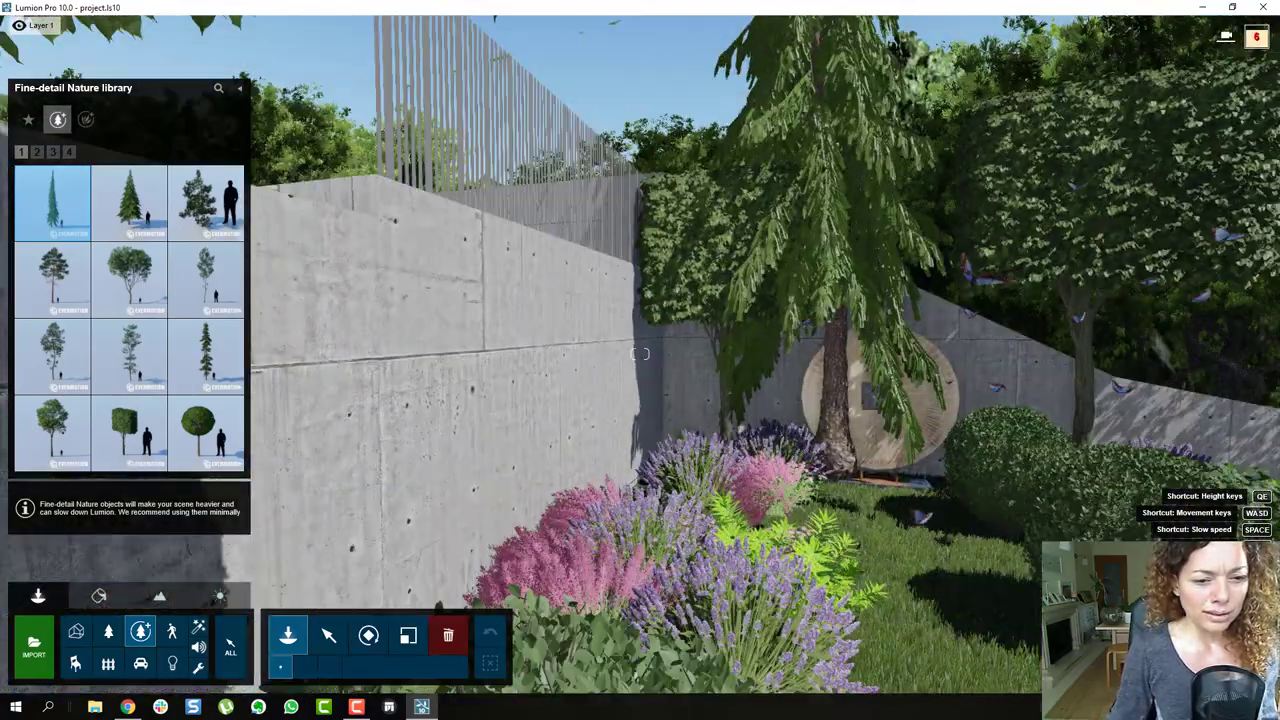
{"action": "key", "text": "s"}
{"action": "right_click_drag", "start_coordinate": [640, 354], "coordinate": [512, 238]}
{"action": "key", "text": "w"}
{"action": "key", "text": "d"}
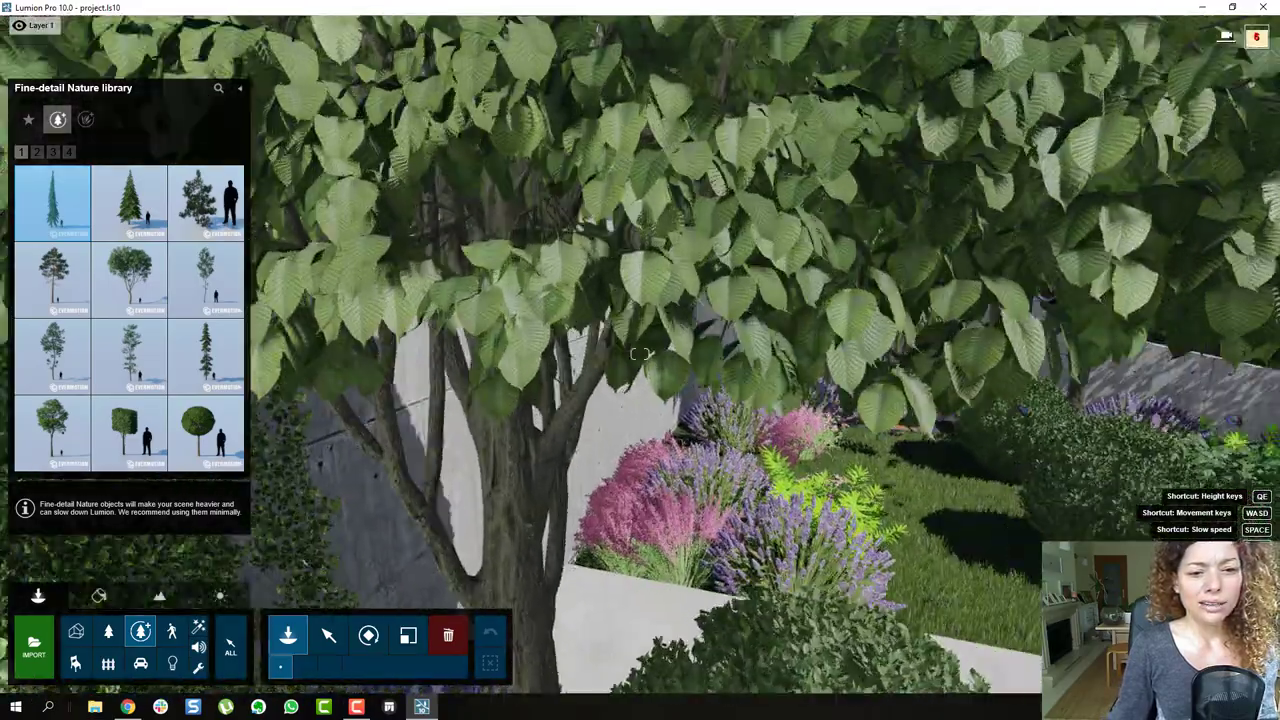
{"action": "key", "text": "s"}
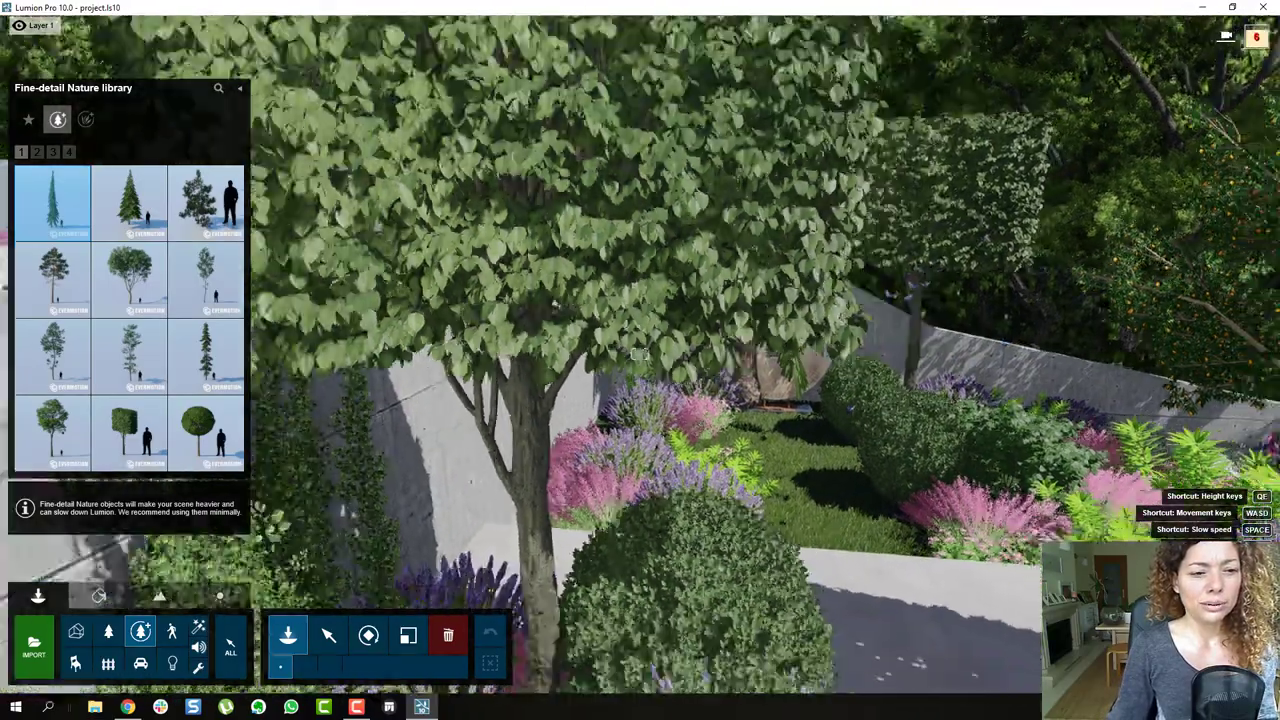
{"action": "key", "text": "s"}
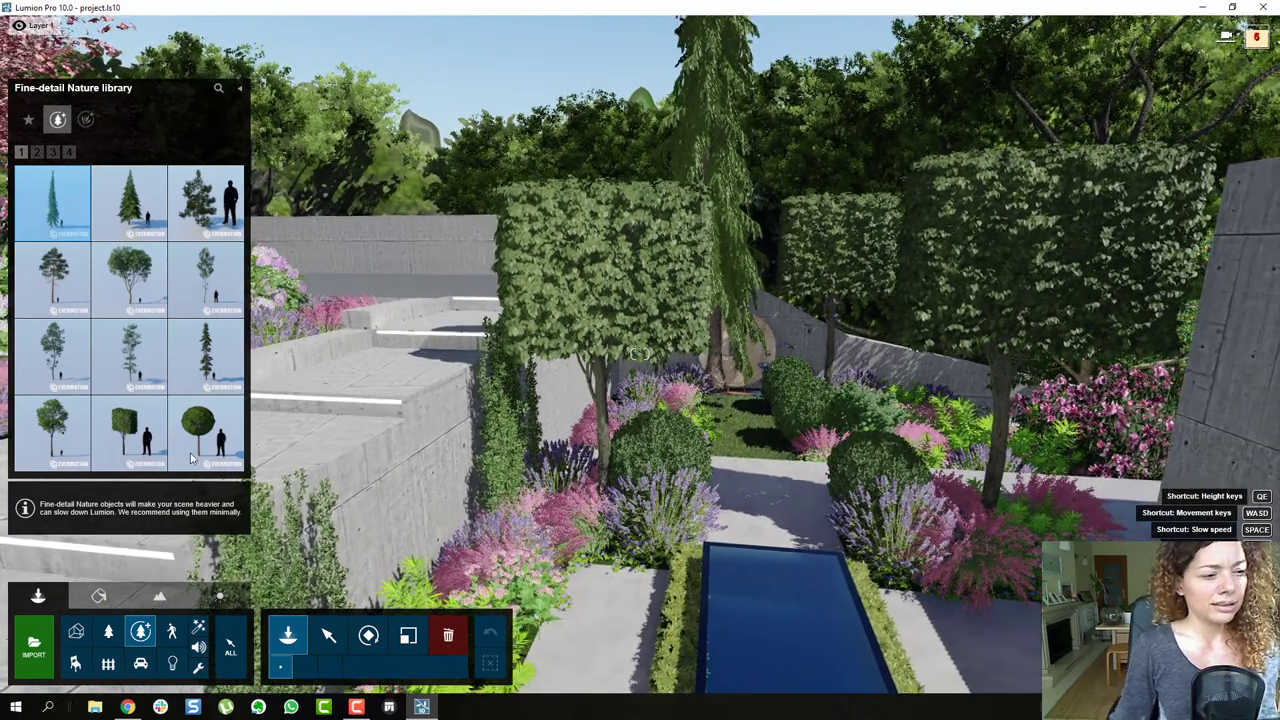
Try the boxwood 005 tree on the paving beside the pool and undo it
{"action": "mouse_move", "coordinate": [193, 457]}
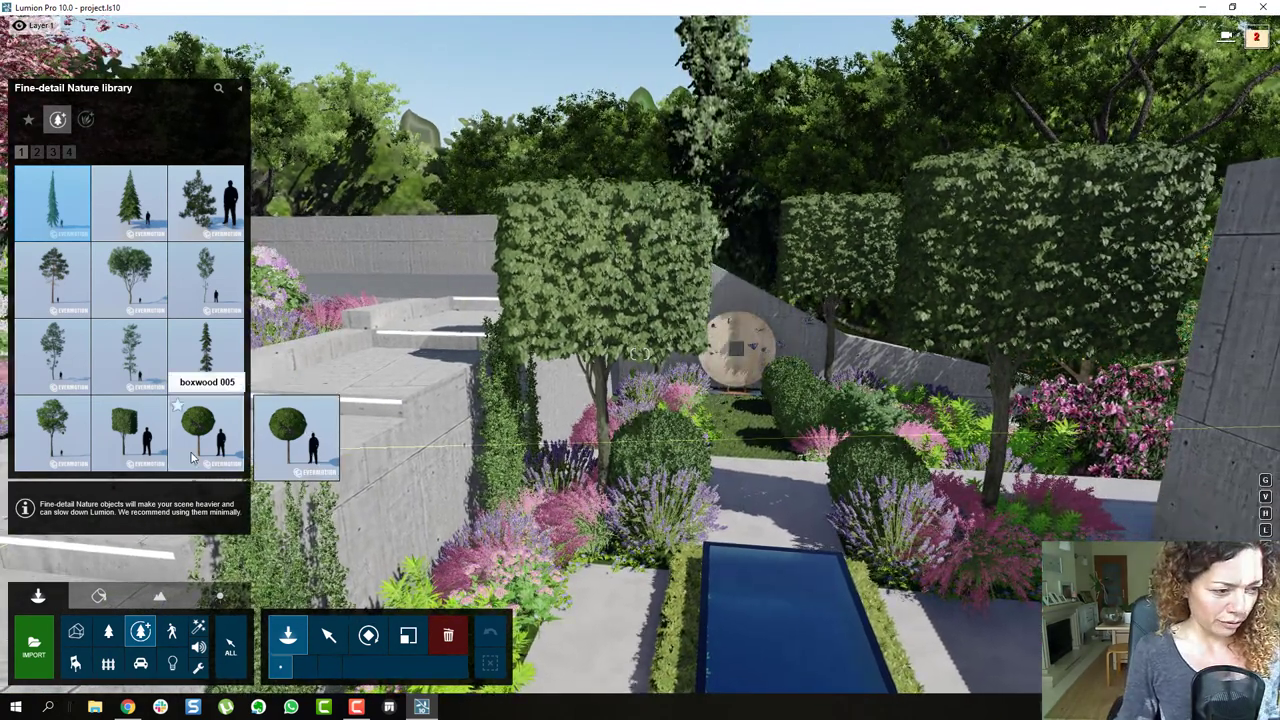
{"action": "left_click", "coordinate": [628, 620]}
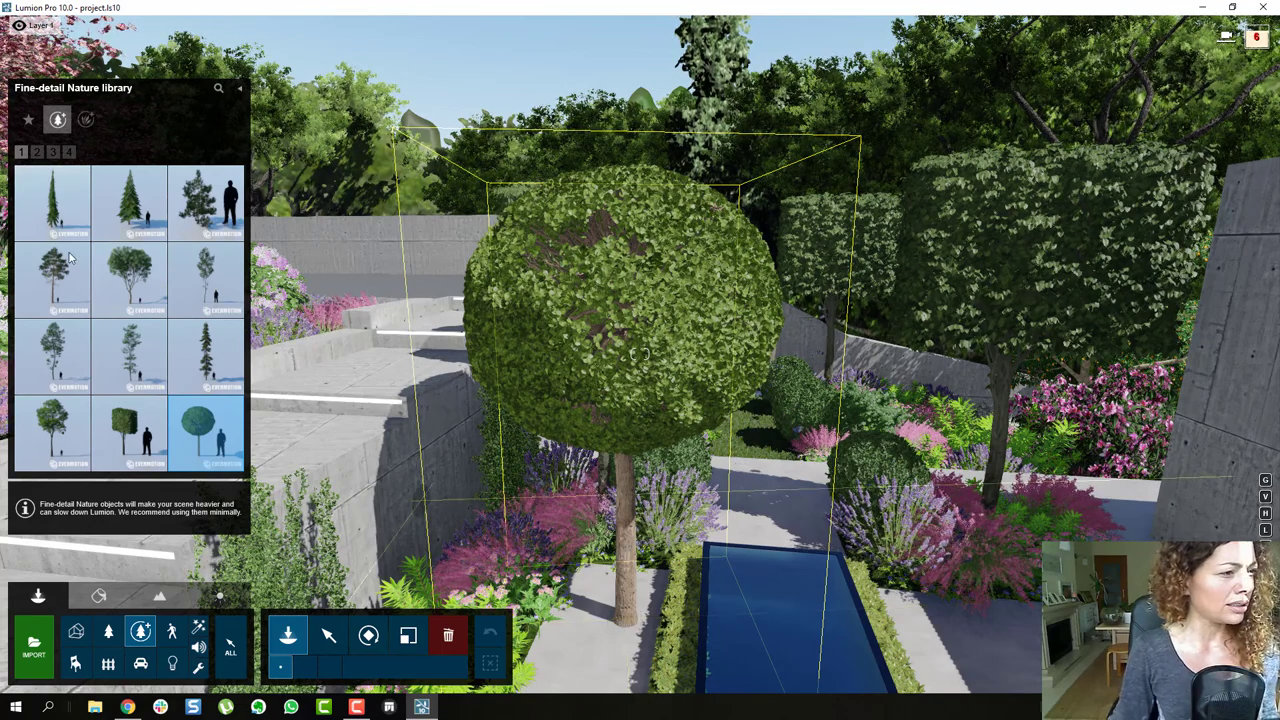
{"action": "key", "text": "ctrl+z"}
Browse pages 2 to 4 of the fine-detail trees, including thuja 001 and cabbage palm 001
{"action": "mouse_move", "coordinate": [55, 200]}
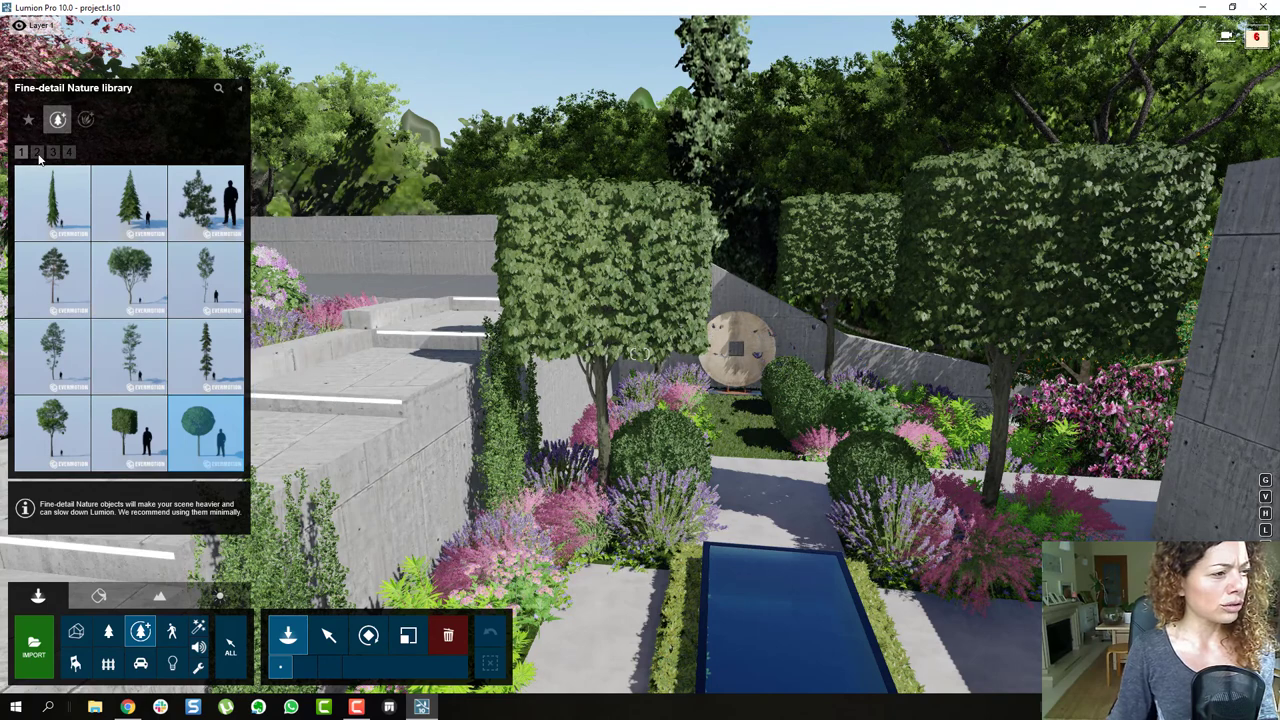
{"action": "left_click", "coordinate": [37, 153]}
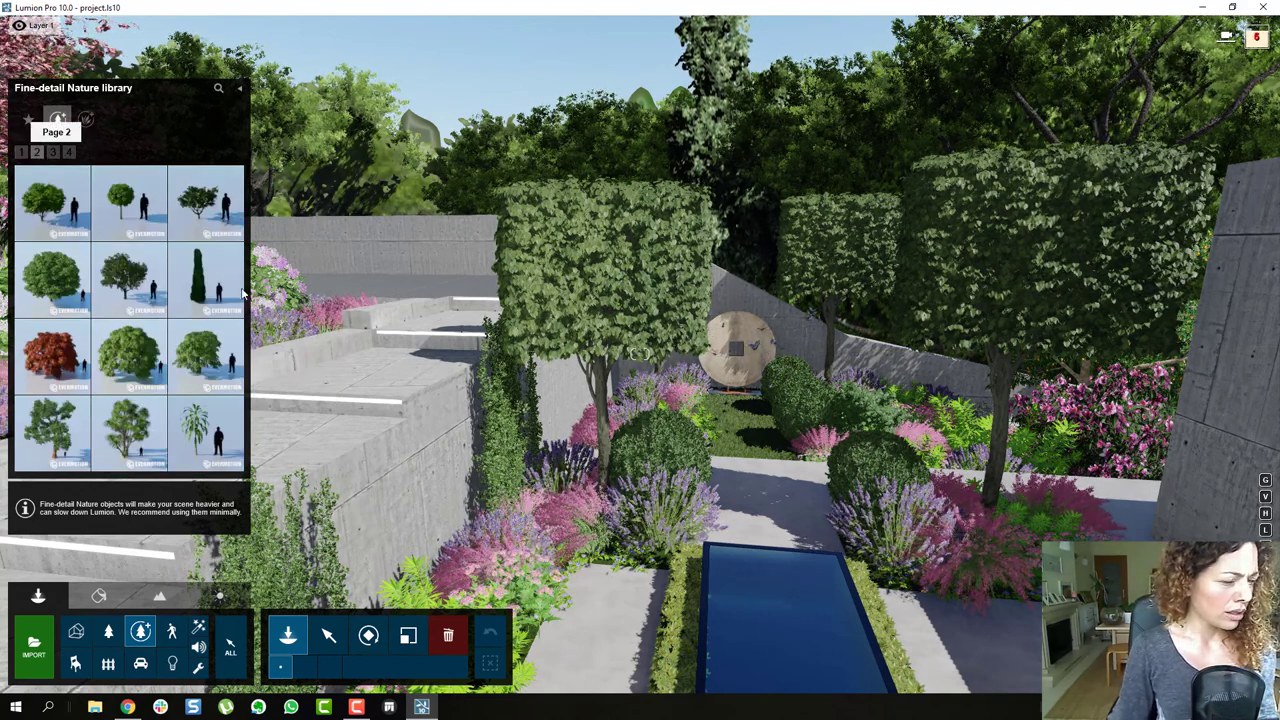
{"action": "mouse_move", "coordinate": [226, 293]}
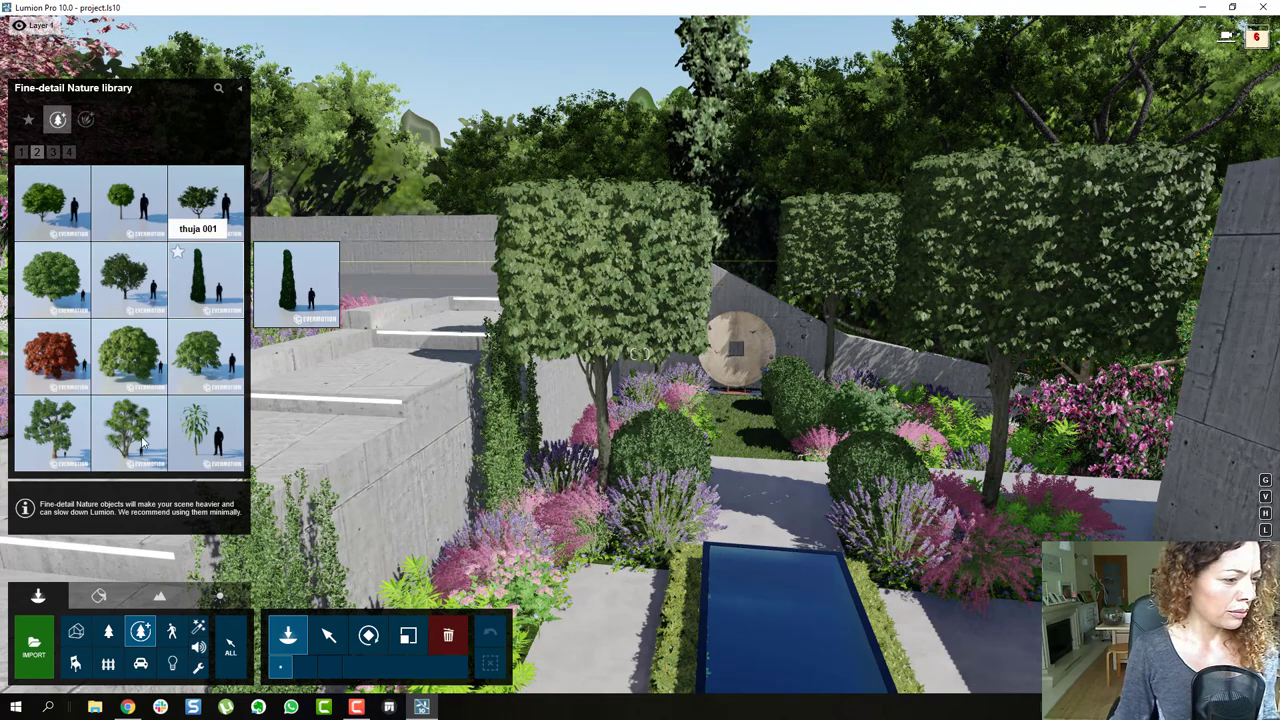
{"action": "mouse_move", "coordinate": [143, 440]}
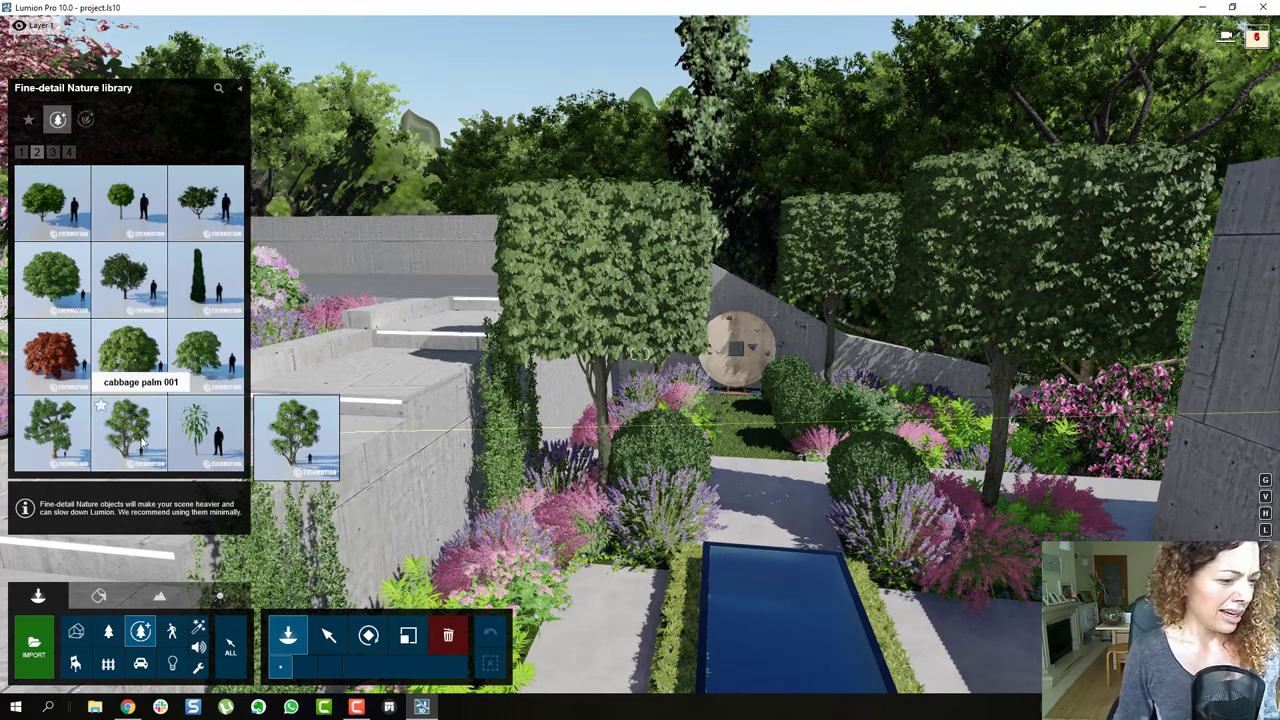
{"action": "left_click", "coordinate": [54, 153]}
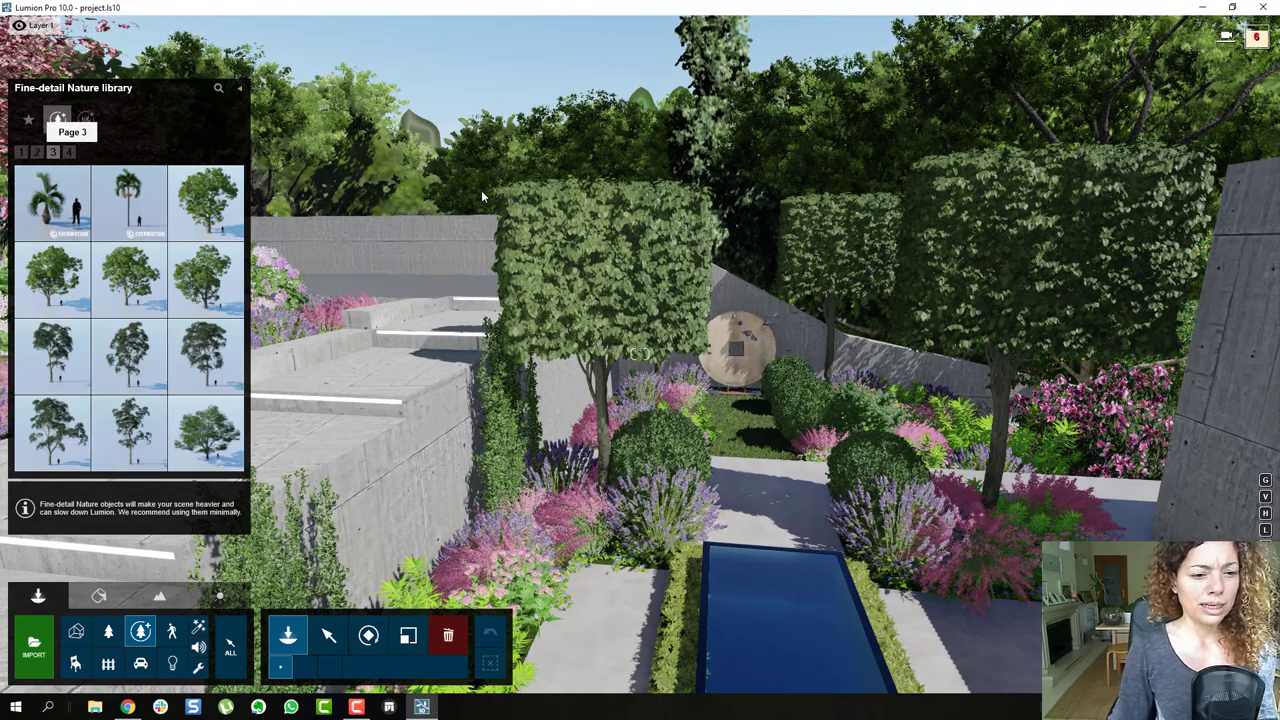
{"action": "left_click", "coordinate": [661, 436]}
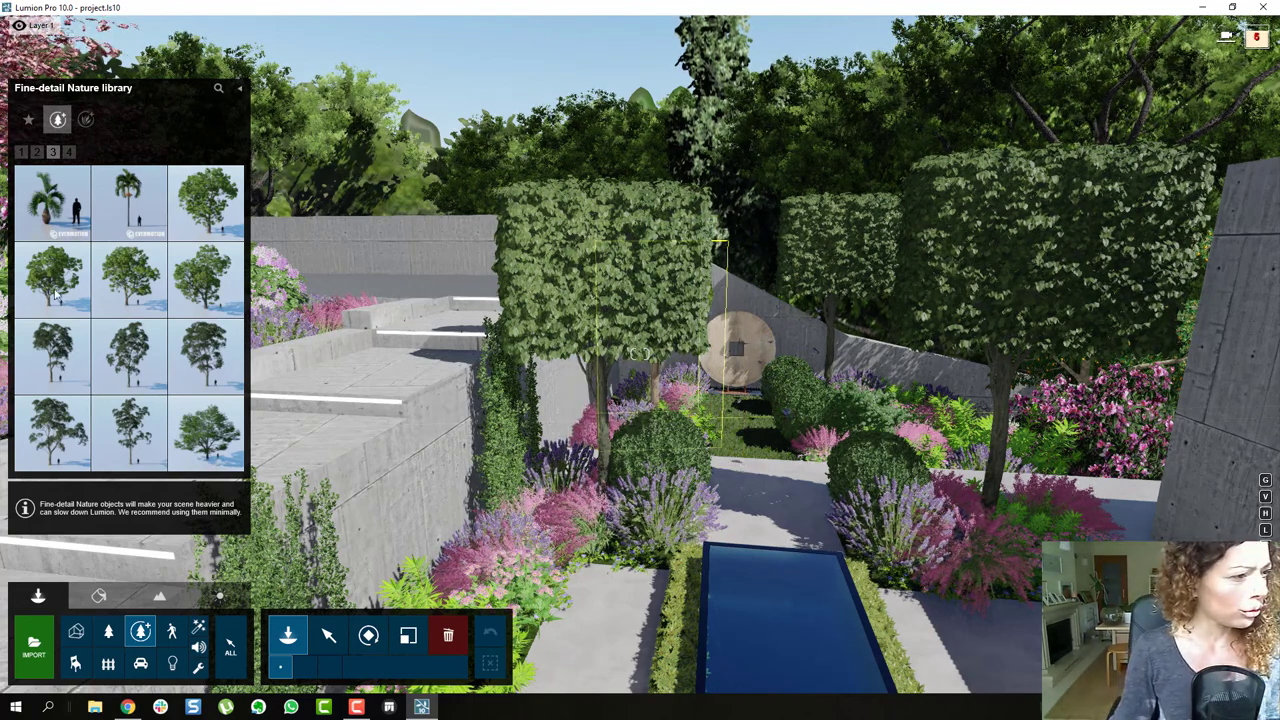
{"action": "left_click", "coordinate": [68, 153]}
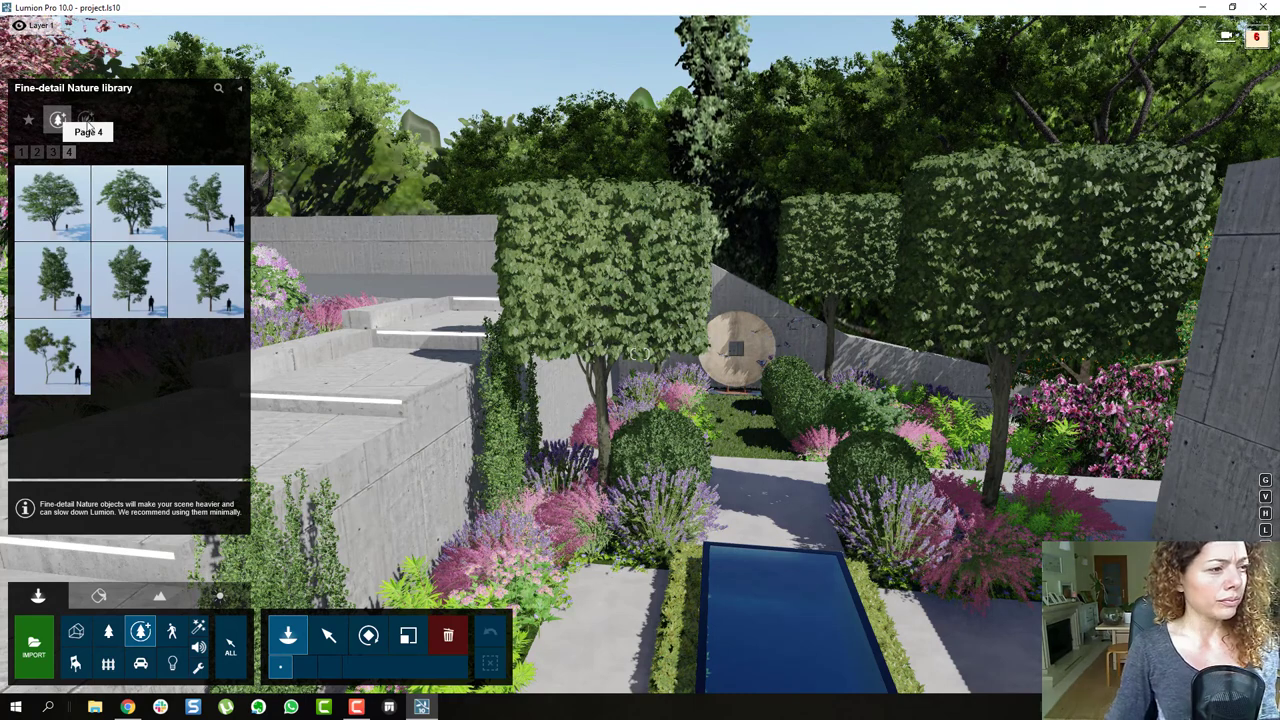
Browse the fine-detail shrubs and preview bushes such as boxwood 002 in the scene near the pool
{"action": "left_click", "coordinate": [86, 120]}
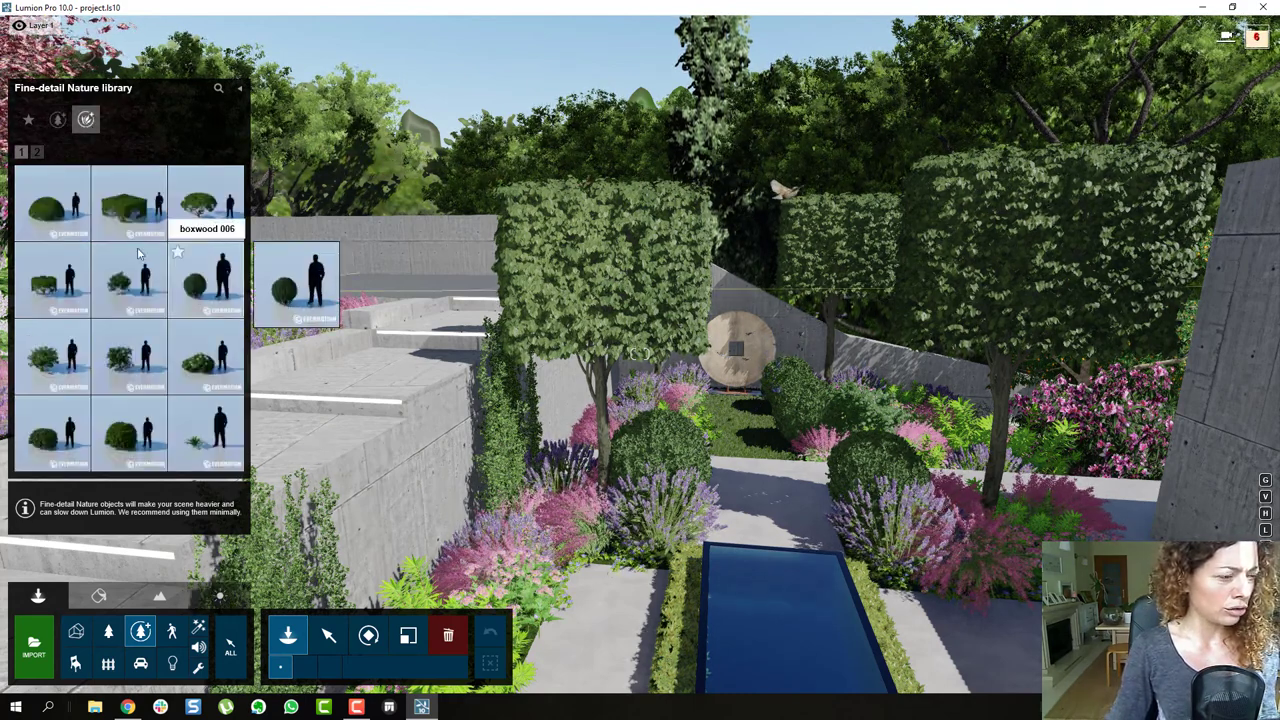
{"action": "left_click", "coordinate": [612, 596]}
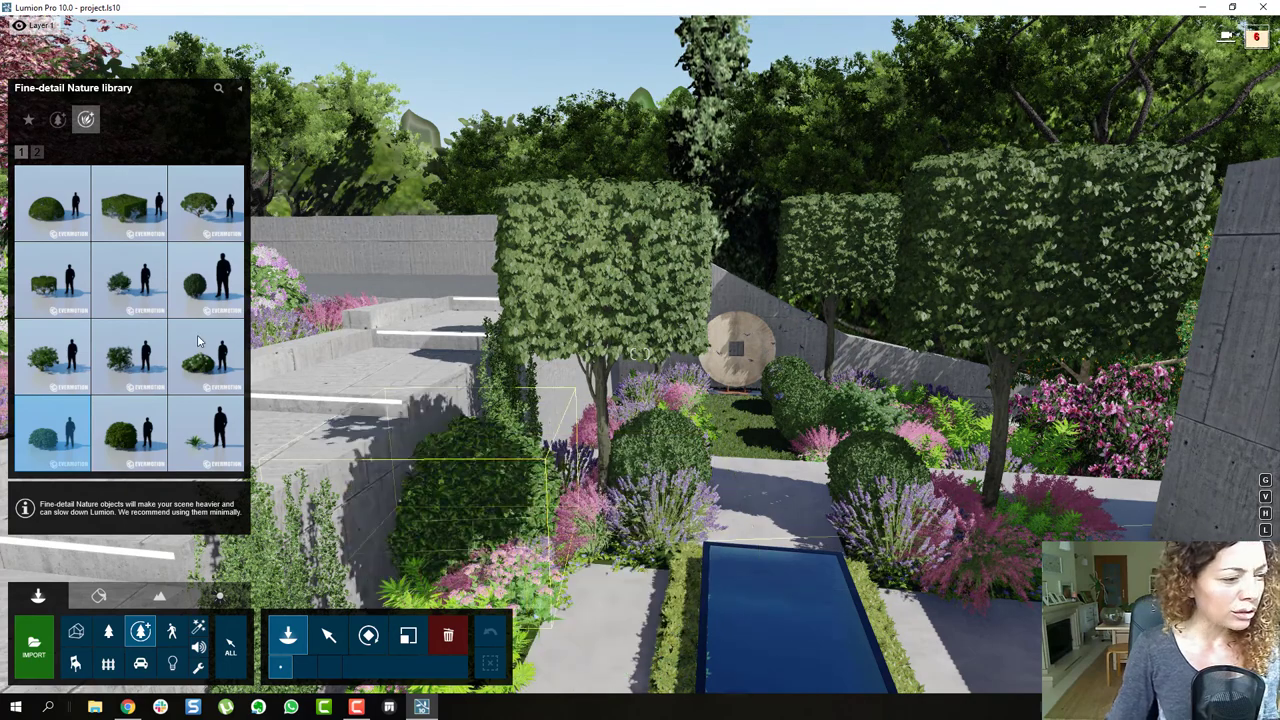
{"action": "left_click", "coordinate": [560, 605]}
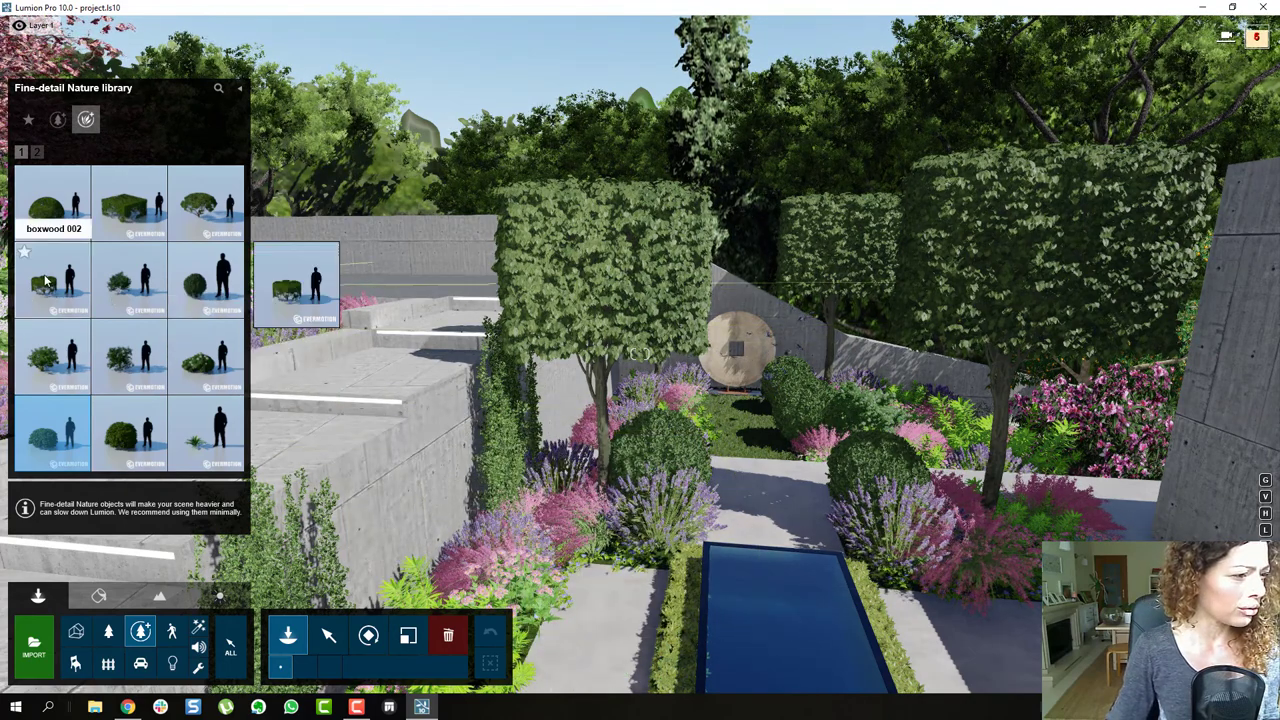
{"action": "left_click", "coordinate": [45, 282]}
{"action": "left_click", "coordinate": [619, 591]}
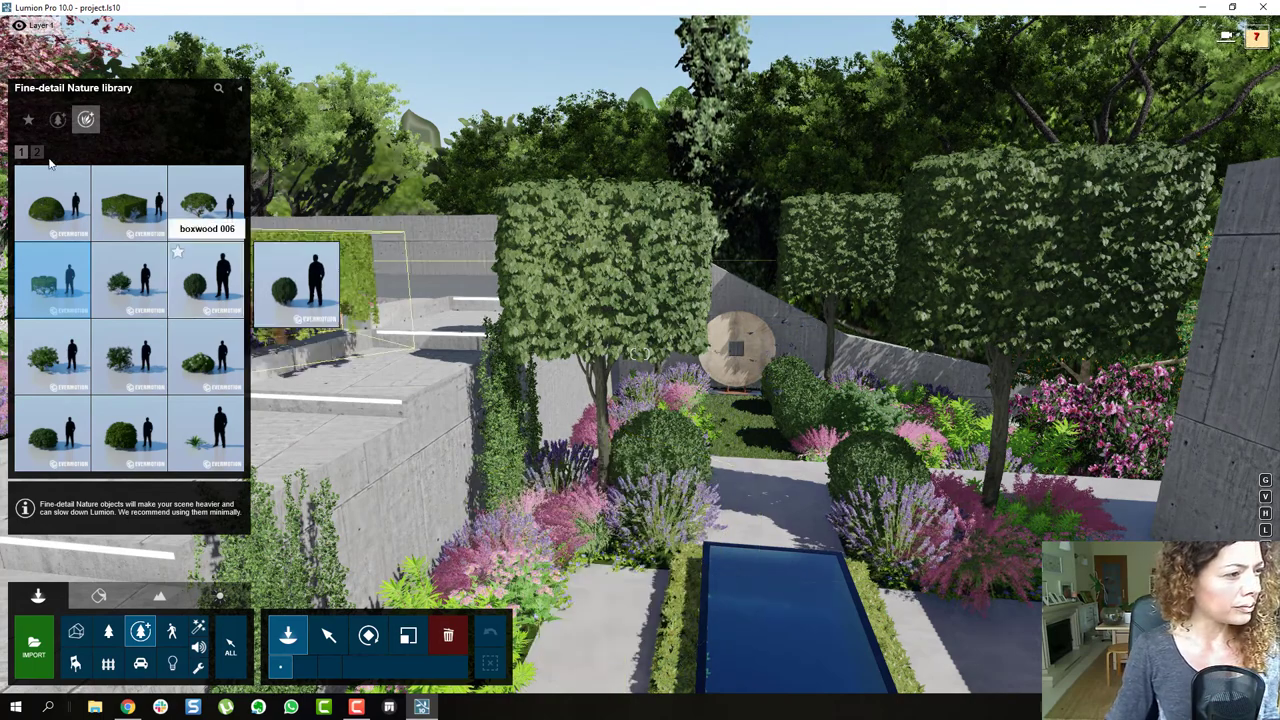
Preview kingcup cactus 001, golden barrel cactus 001 and the white-flowered shrub on the paving beside the pool
{"action": "left_click", "coordinate": [37, 155]}
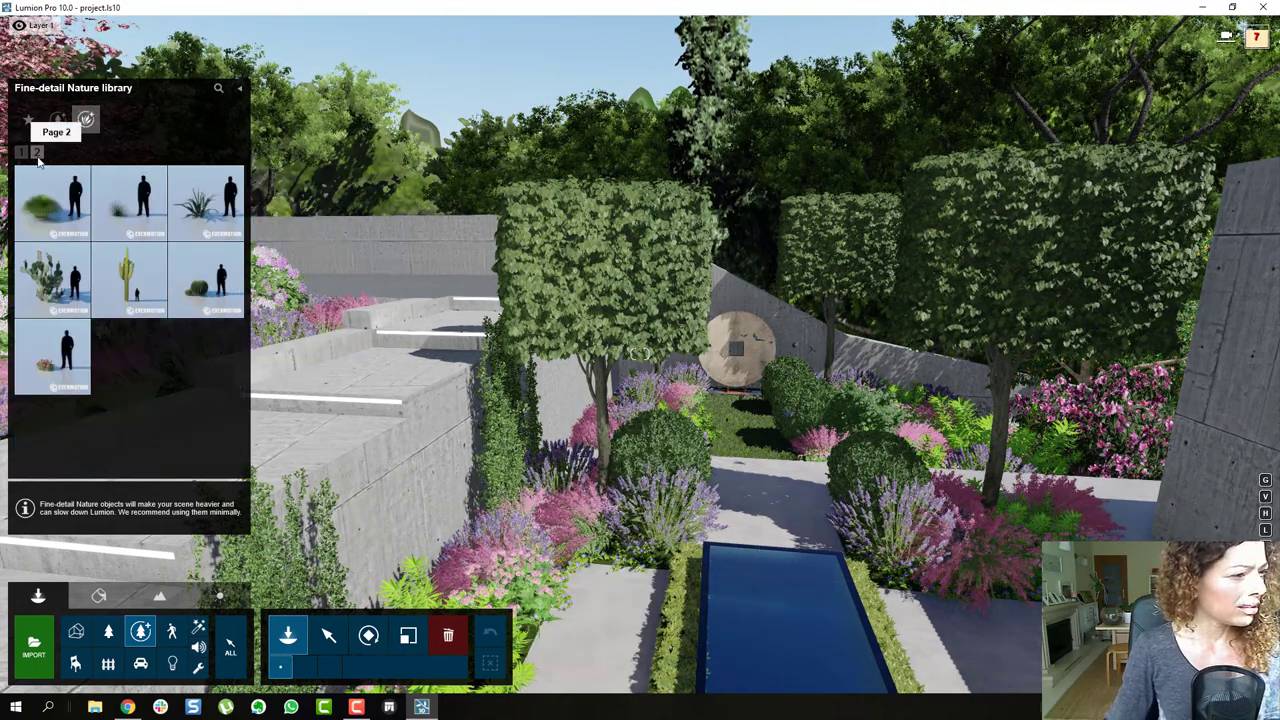
{"action": "left_click", "coordinate": [42, 378]}
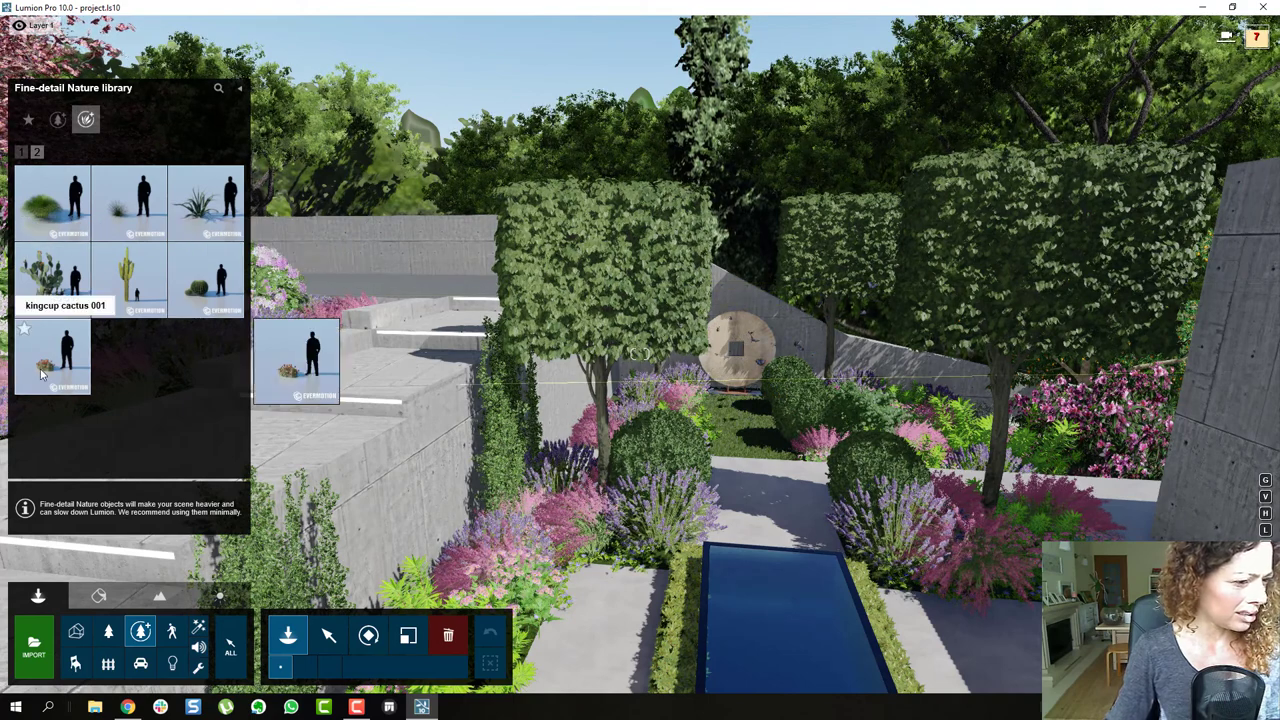
{"action": "left_click", "coordinate": [624, 604]}
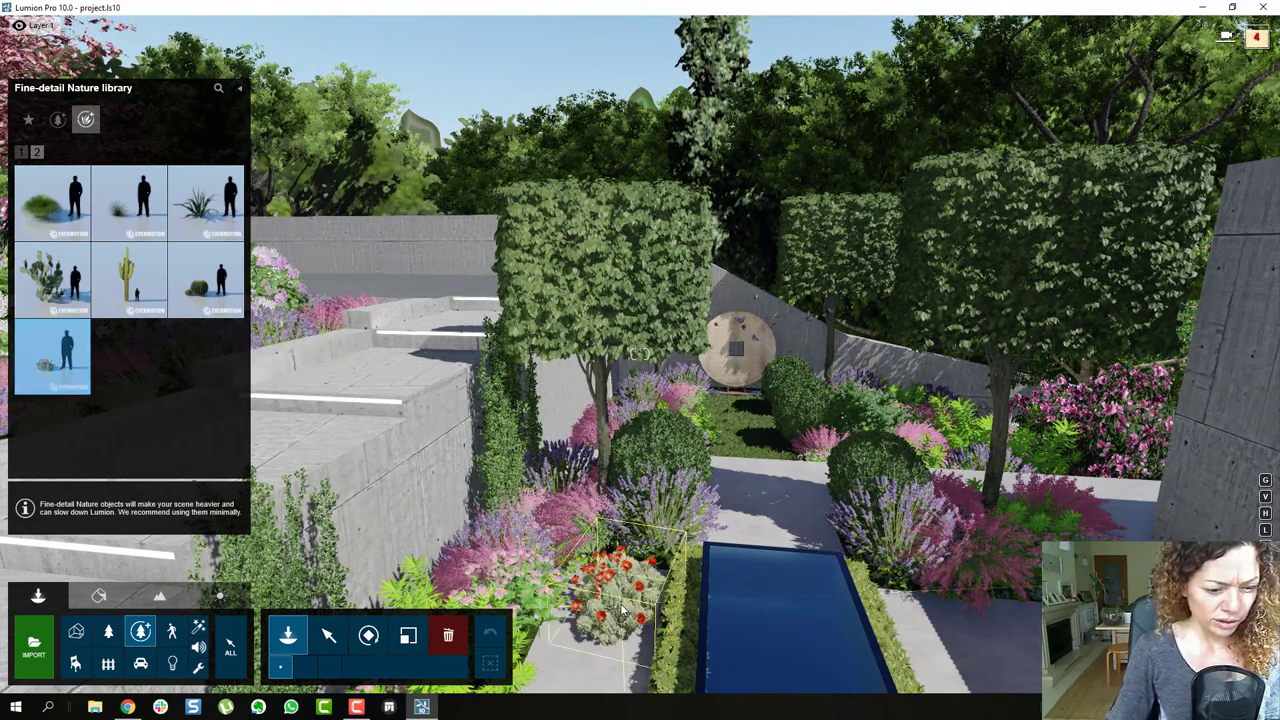
{"action": "left_click", "coordinate": [205, 297]}
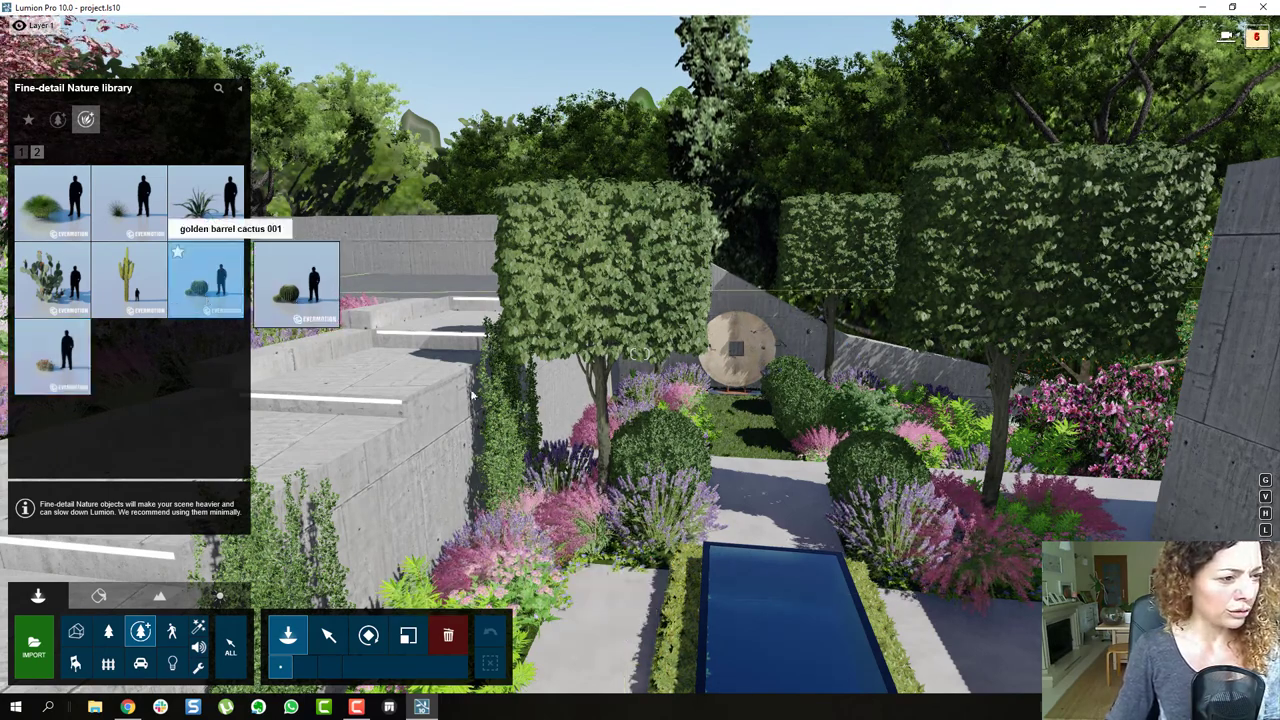
{"action": "left_click", "coordinate": [596, 598]}
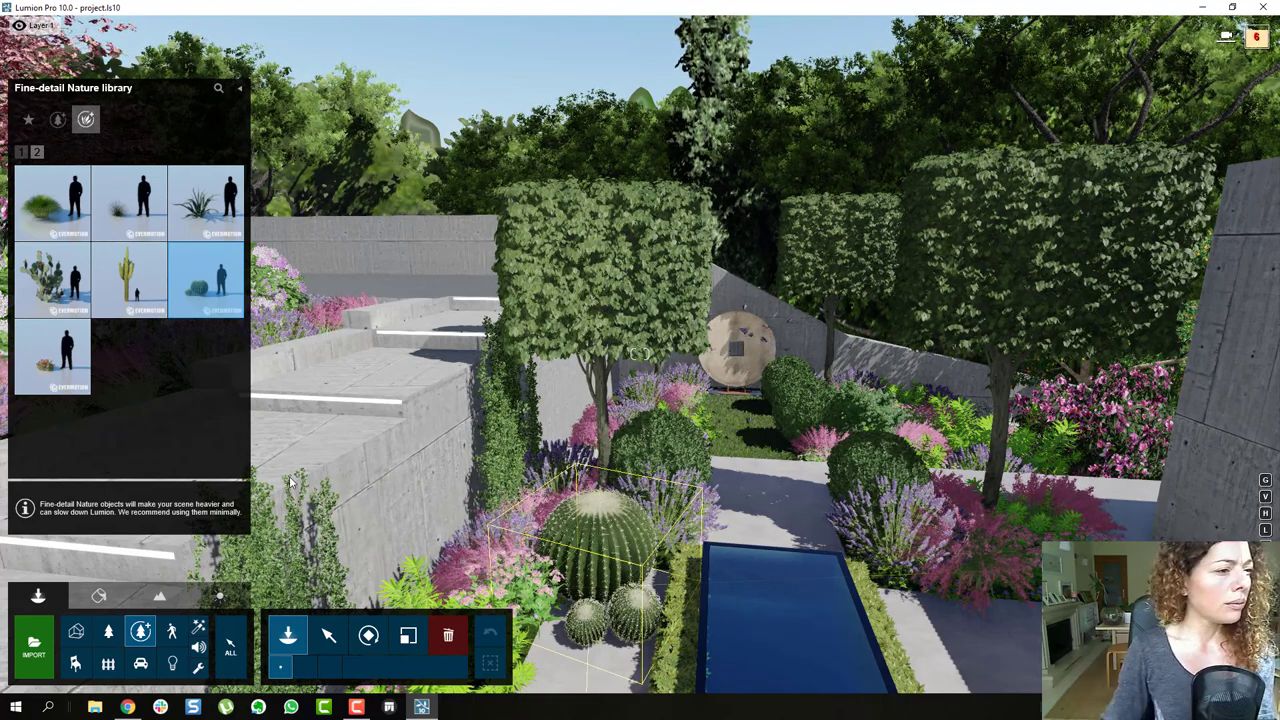
{"action": "left_click", "coordinate": [23, 152]}
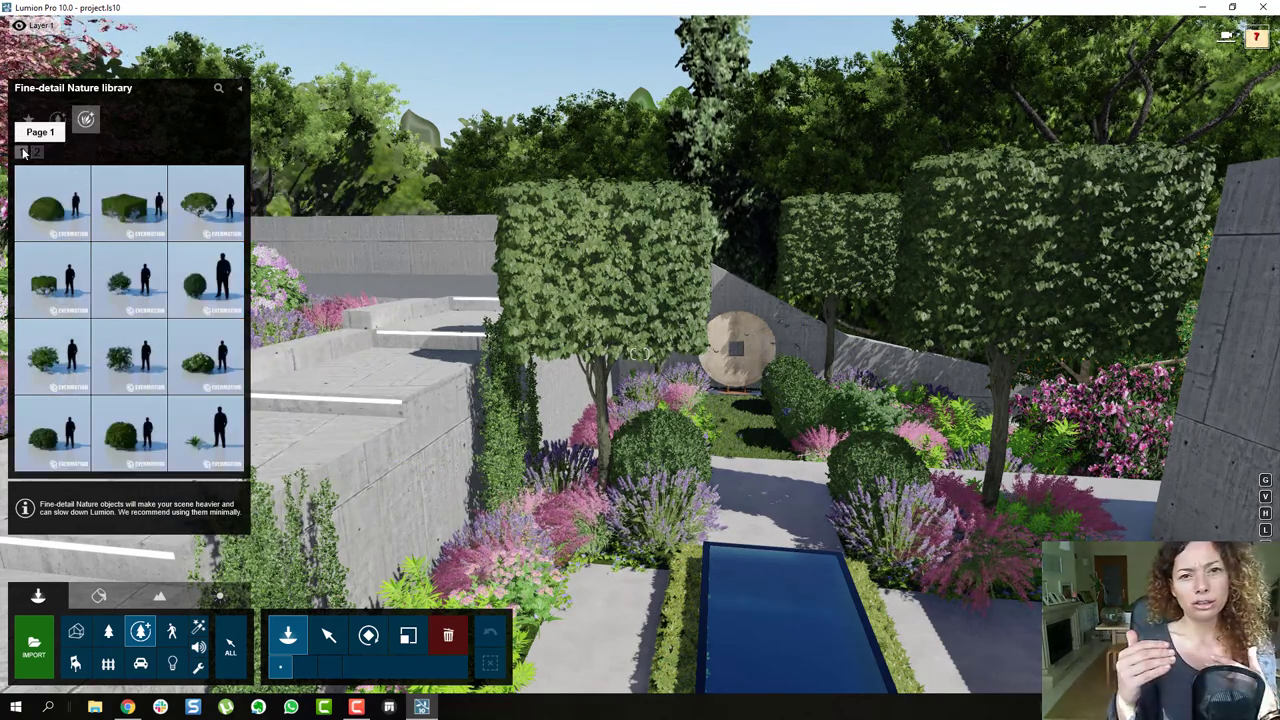
{"action": "left_click", "coordinate": [213, 376]}
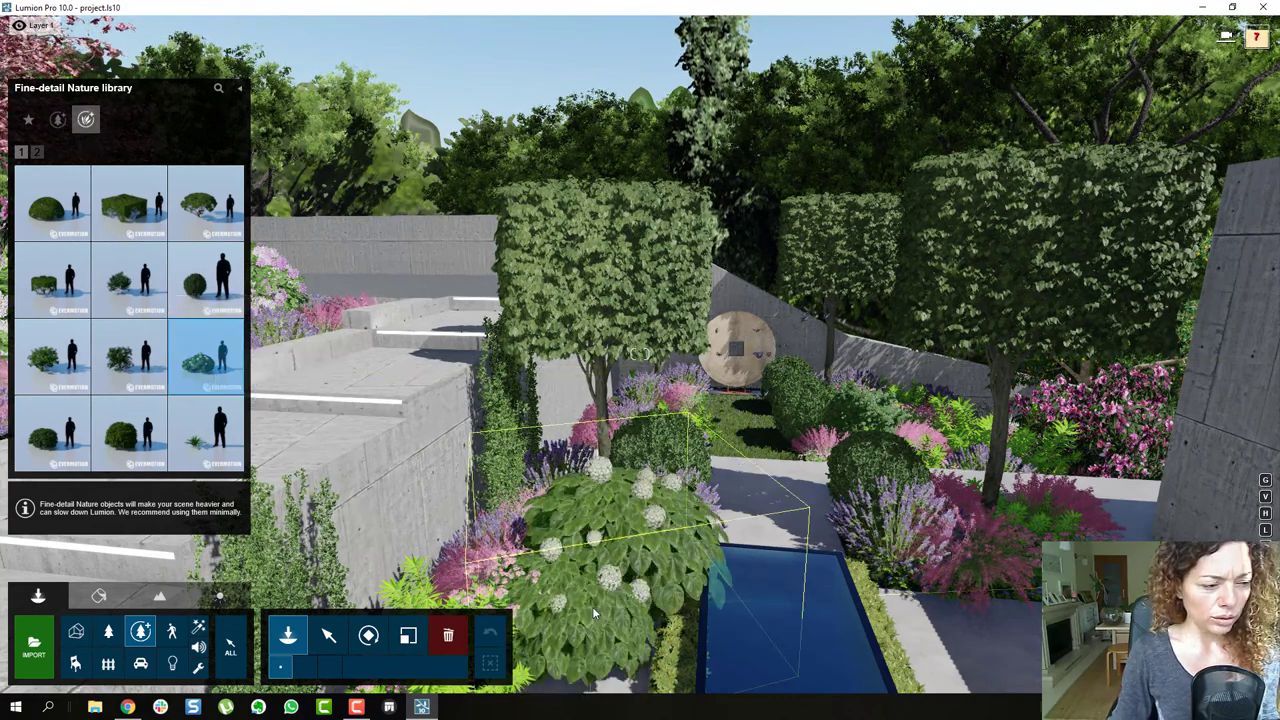
Place the second plant on page 2 of the fine-detail shrubs, a spiky grass, on the paving beside the pool and inspect it closely
{"action": "left_click", "coordinate": [37, 153]}
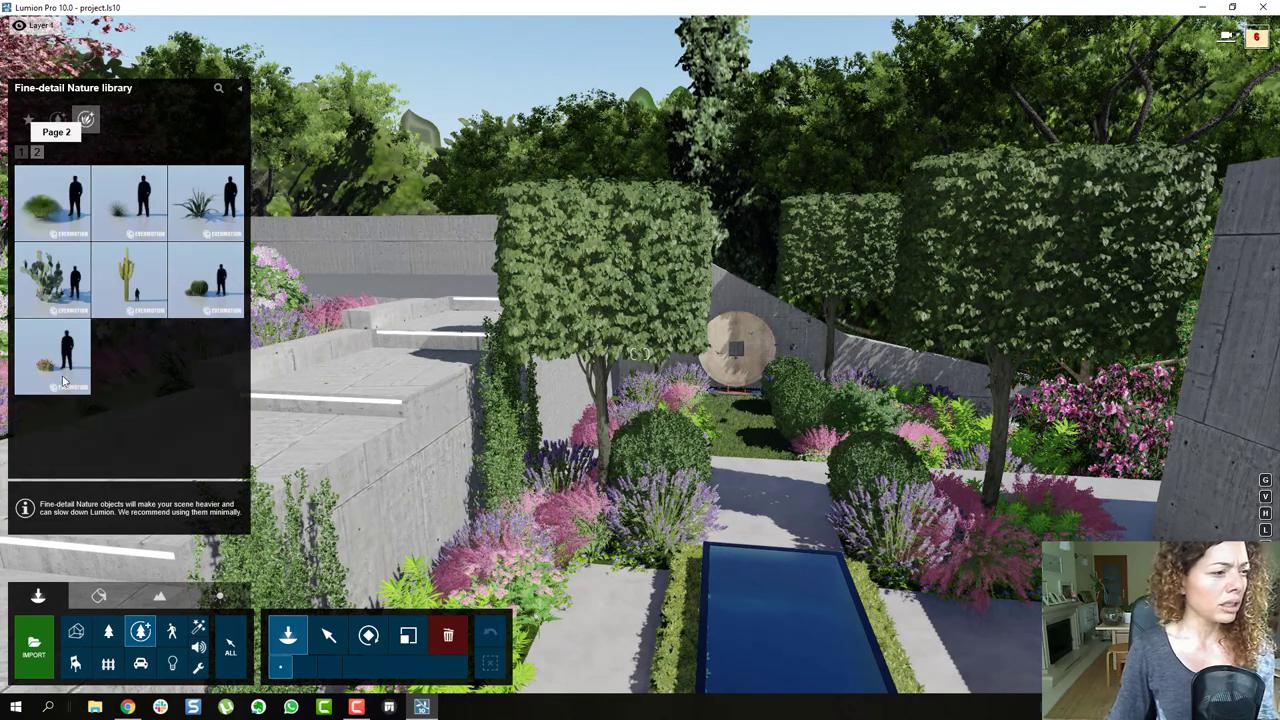
{"action": "left_click", "coordinate": [129, 200]}
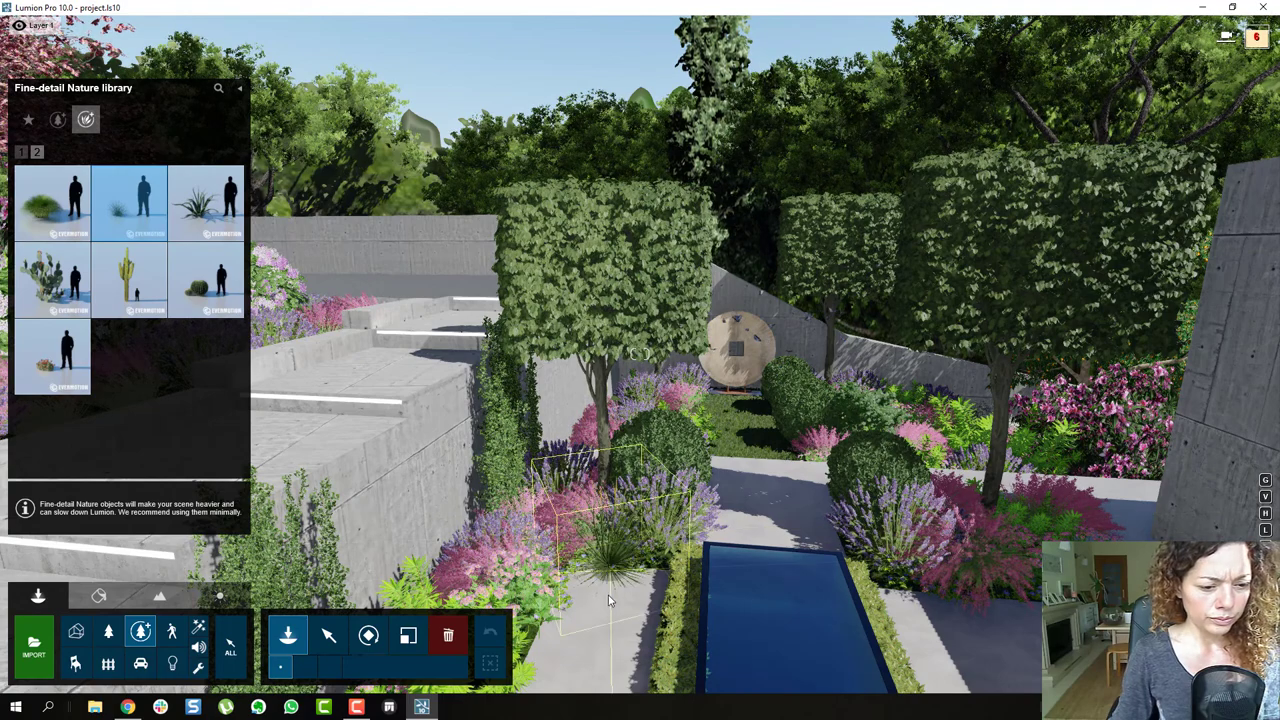
{"action": "left_click", "coordinate": [614, 604]}
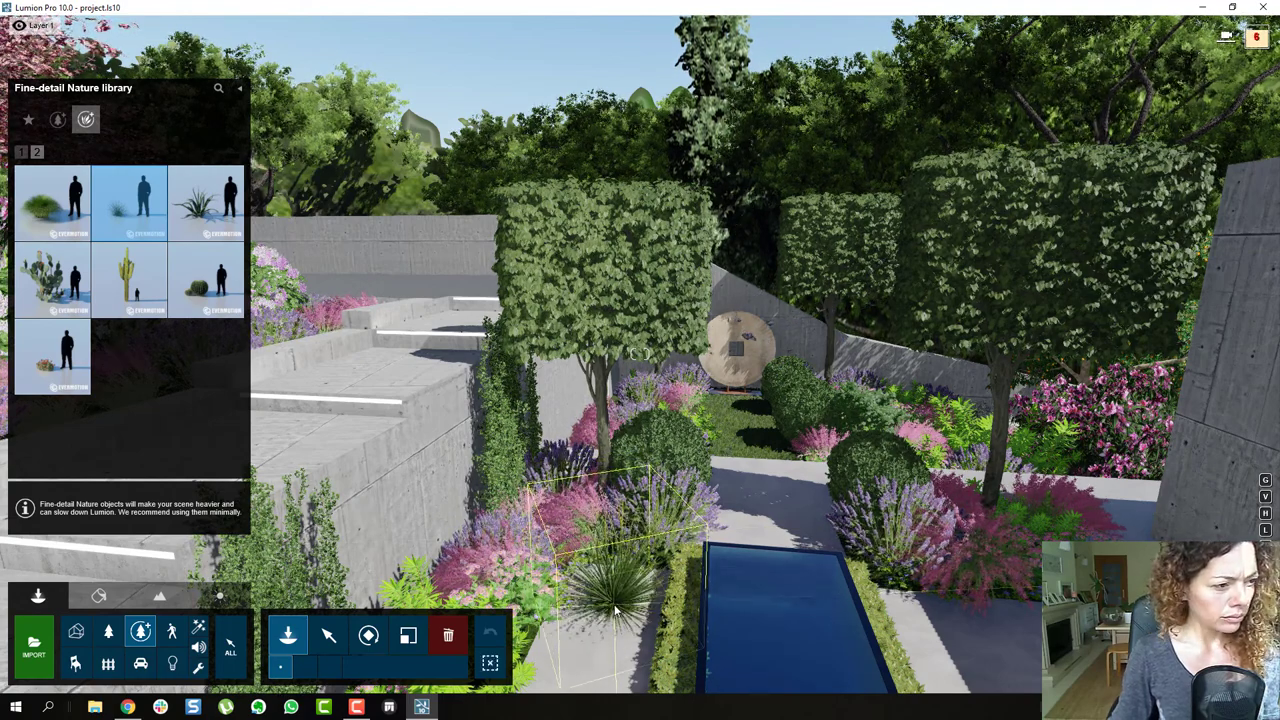
{"action": "right_click_drag", "start_coordinate": [614, 604], "coordinate": [532, 698]}
{"action": "key", "text": "w"}
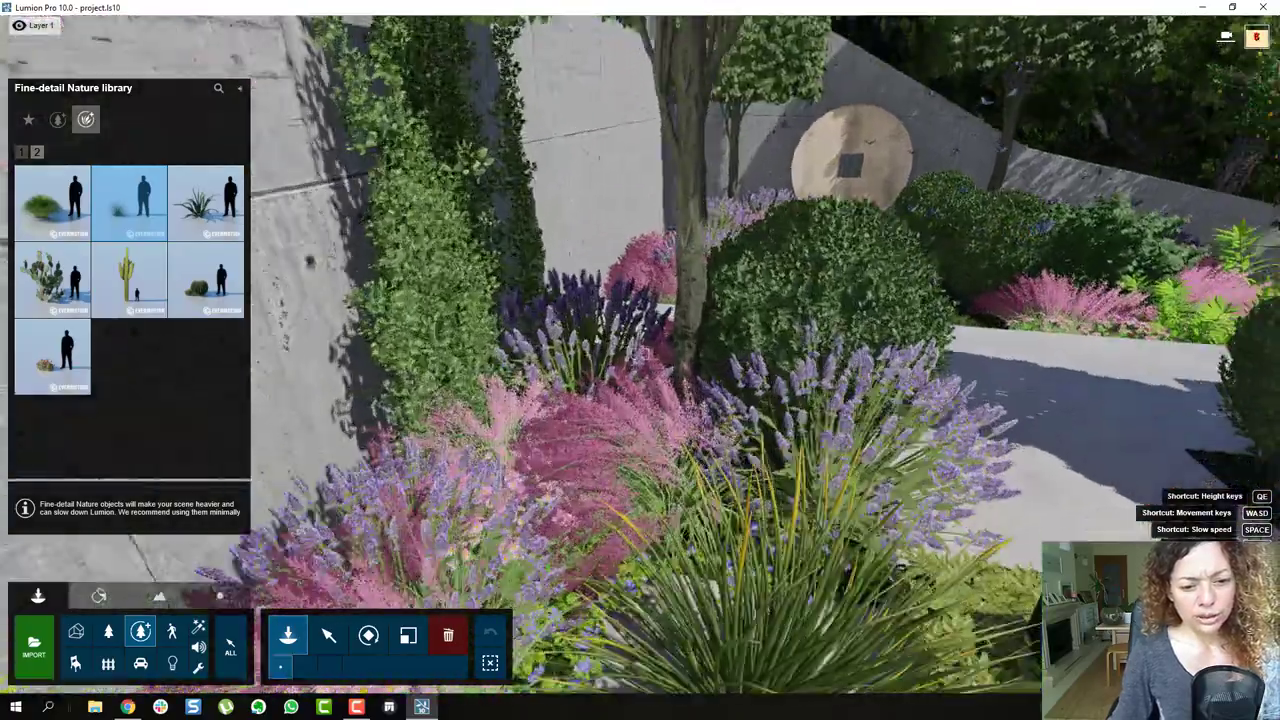
{"action": "key", "text": "s"}
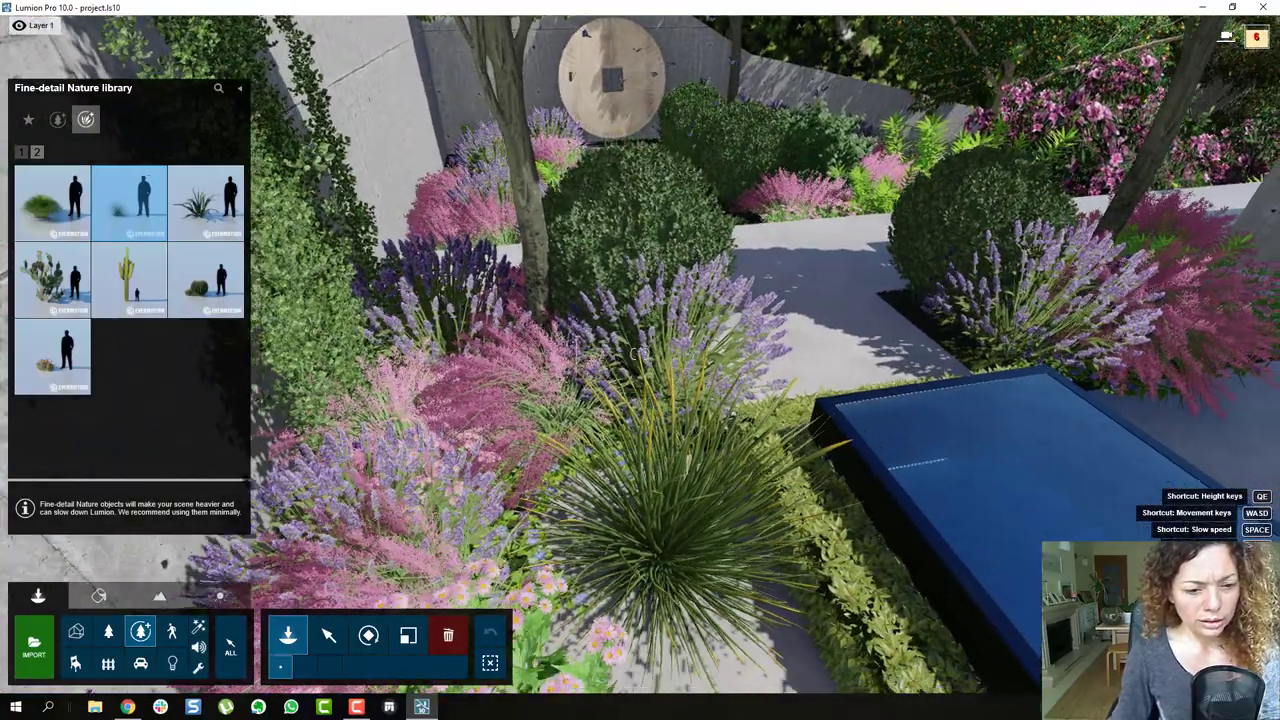
Inspect the spiky grass beside the pool up close and delete it from the paving
{"action": "key", "text": "w"}
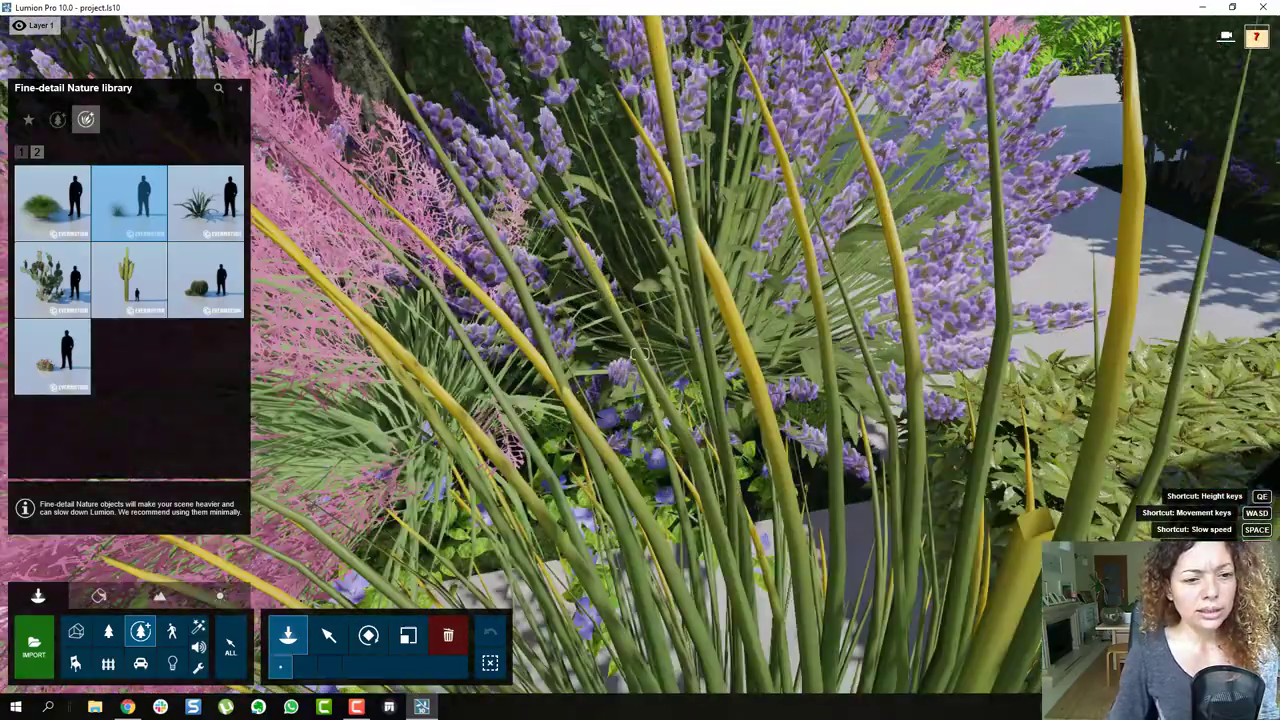
{"action": "key", "text": "s"}
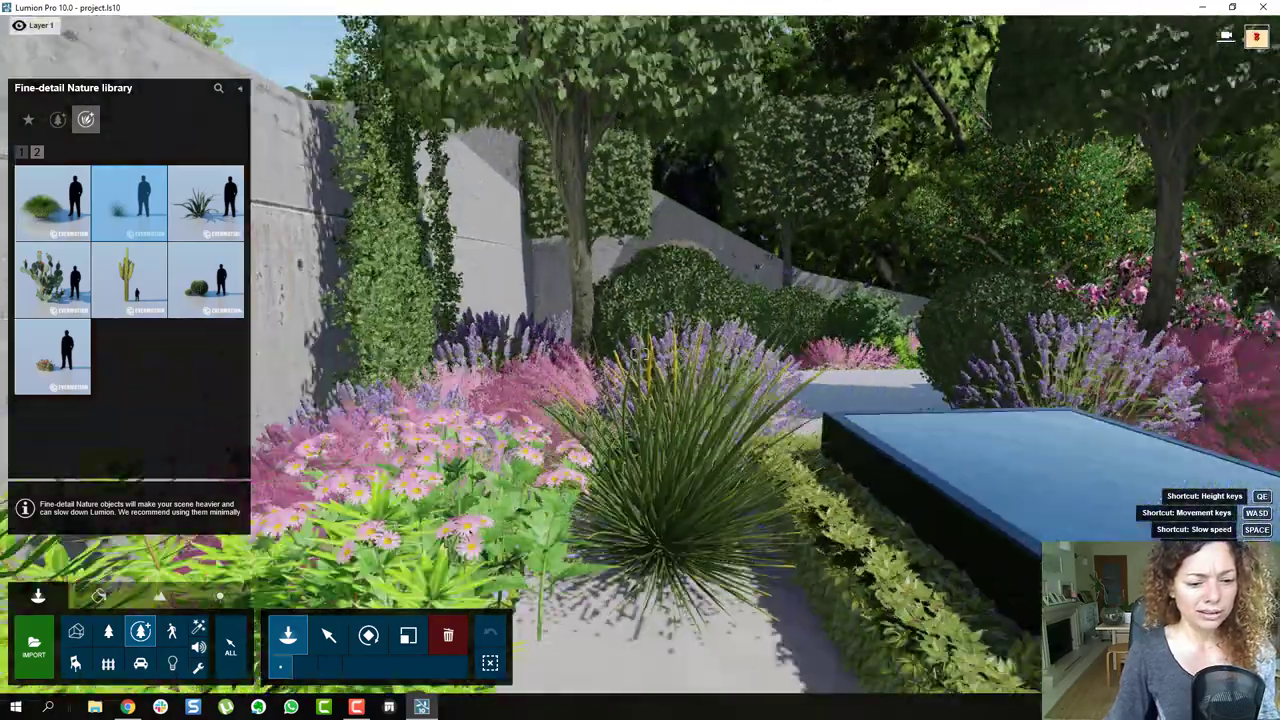
{"action": "key", "text": "s"}
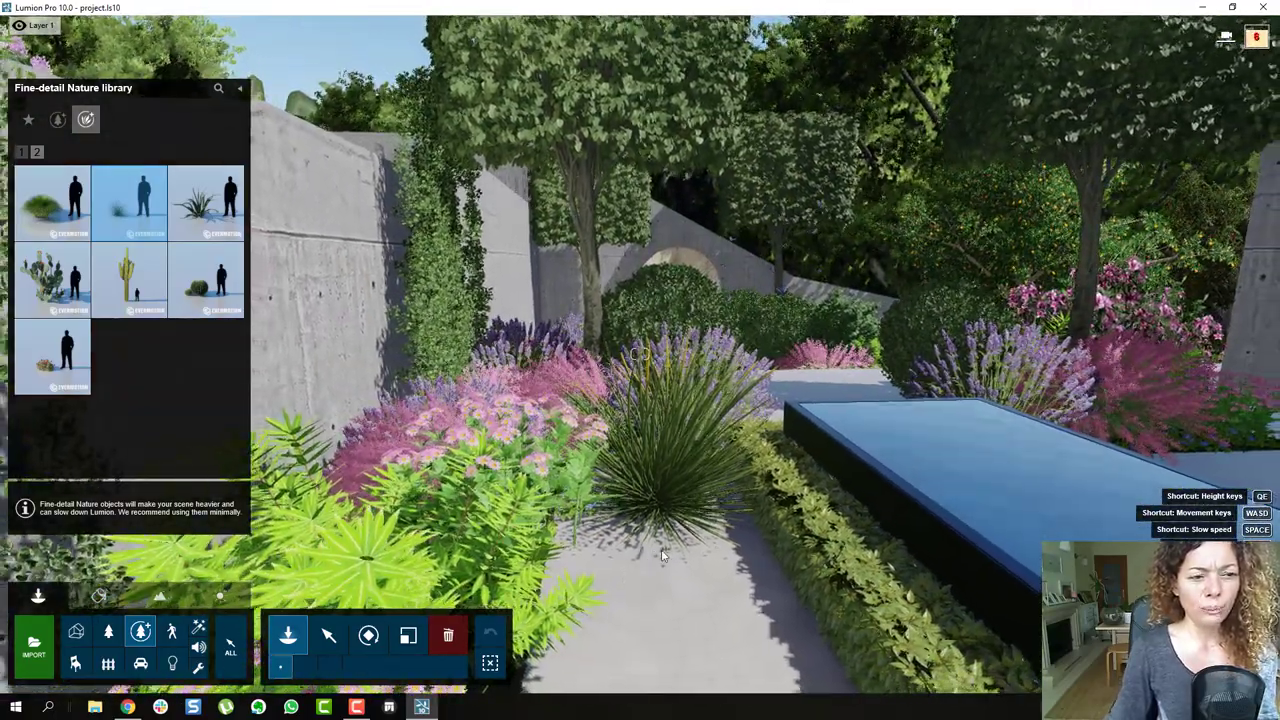
{"action": "right_click_drag", "start_coordinate": [669, 555], "coordinate": [721, 558]}
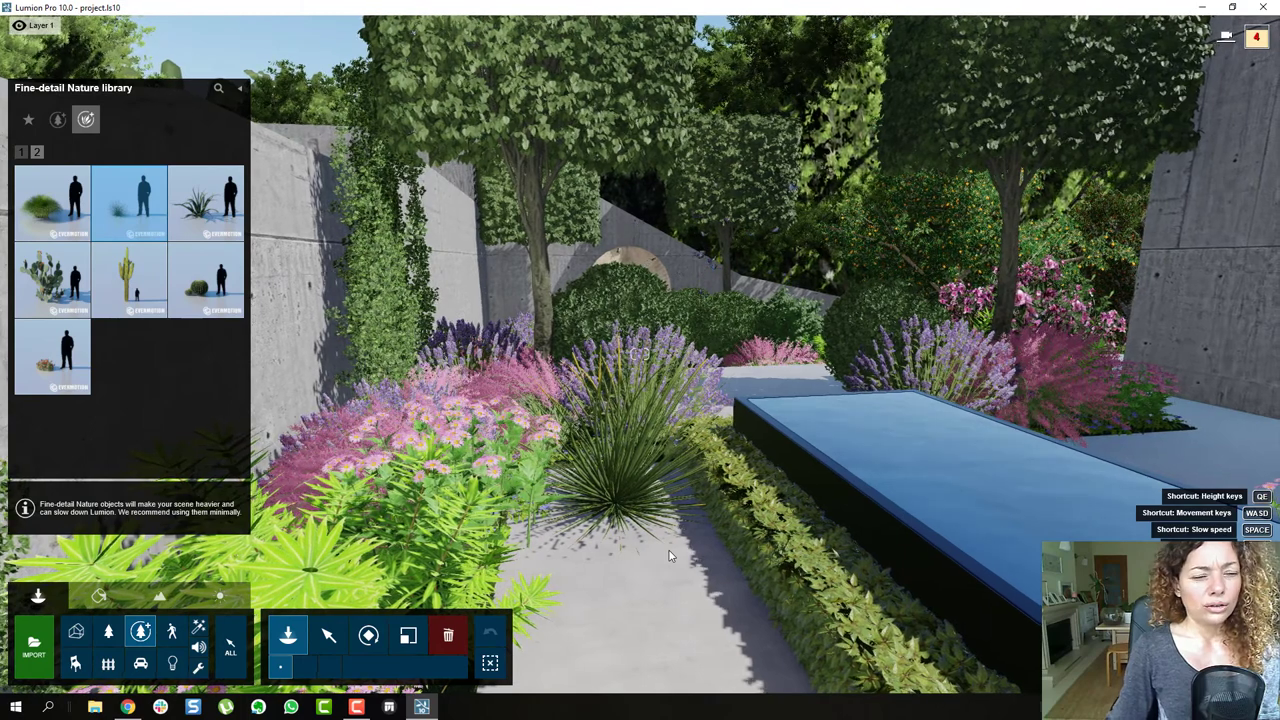
{"action": "left_click", "coordinate": [670, 556]}
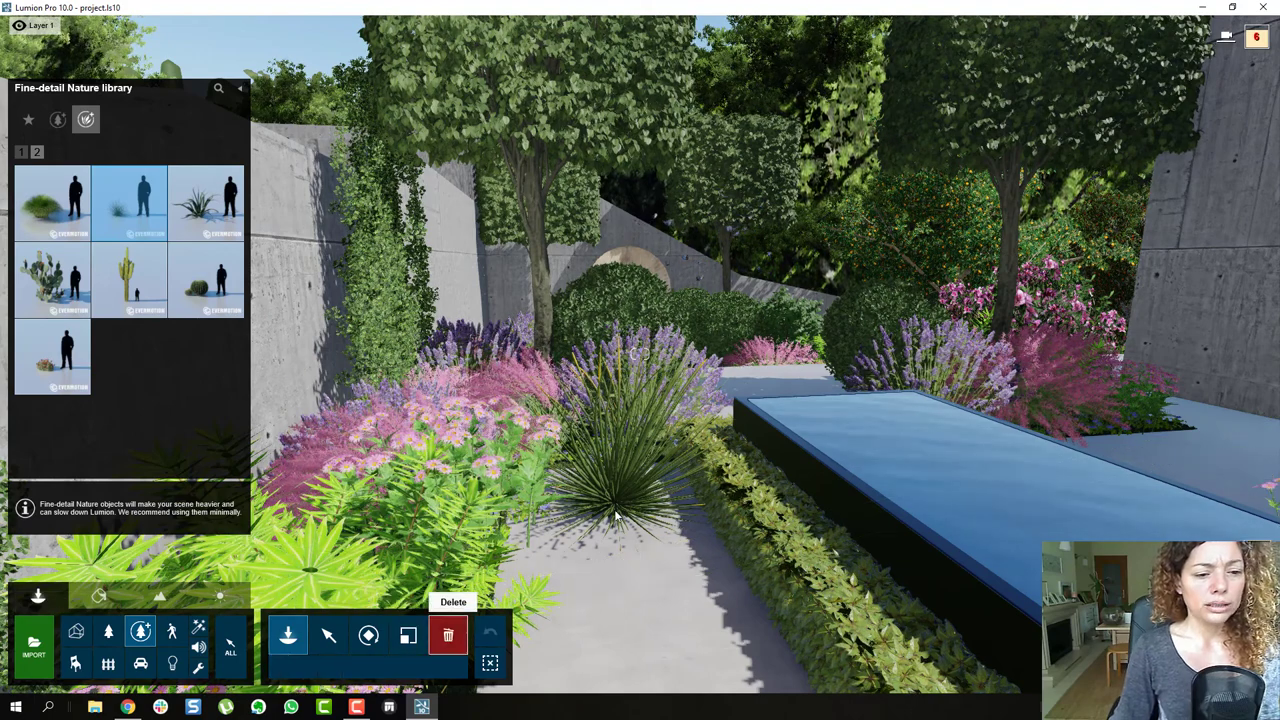
{"action": "left_click", "coordinate": [448, 636]}
{"action": "left_click", "coordinate": [614, 508]}
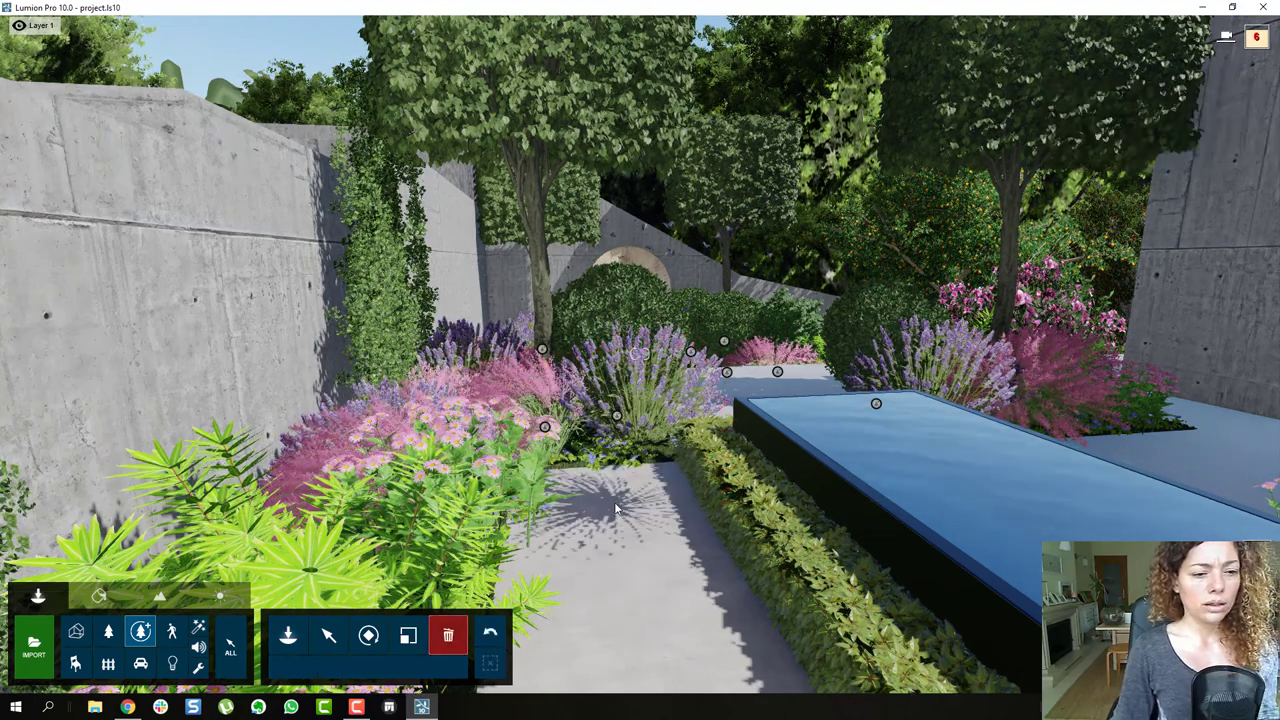
Examine the block-shaped trees, rounded bushes and lavender around the pool up close and from above
{"action": "key", "text": "w"}
{"action": "right_click_drag", "start_coordinate": [574, 400], "coordinate": [613, 295]}
{"action": "key", "text": "w"}
{"action": "key", "text": "w"}
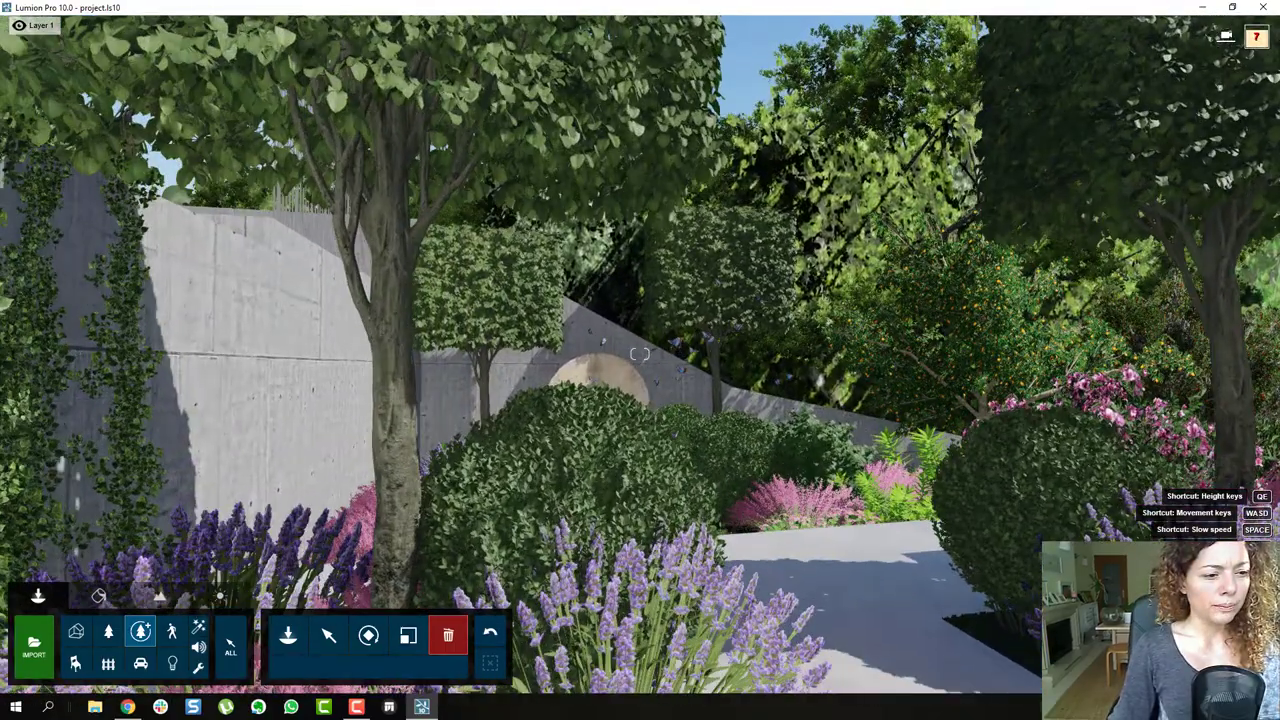
{"action": "key", "text": "s"}
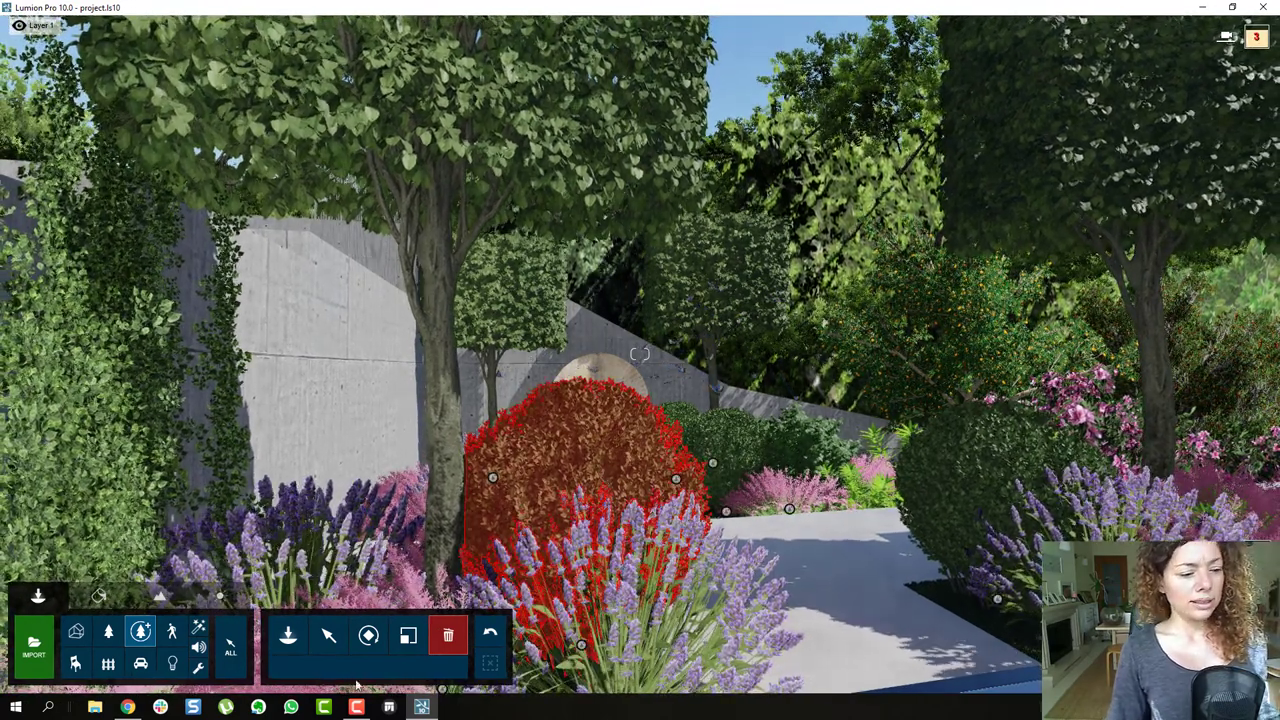
{"action": "left_click", "coordinate": [329, 638]}
{"action": "left_click", "coordinate": [329, 638]}
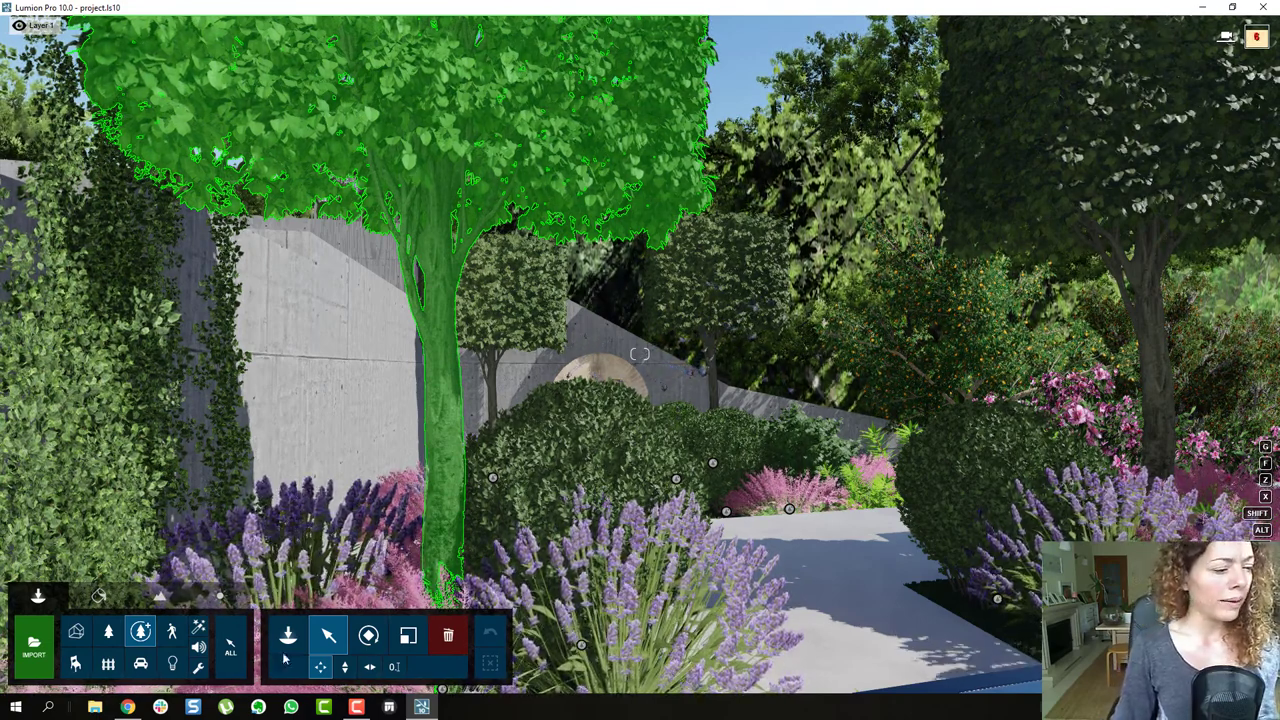
{"action": "right_click_drag", "start_coordinate": [612, 508], "coordinate": [592, 405]}
{"action": "key", "text": "w"}
{"action": "key", "text": "s"}
{"action": "right_click_drag", "start_coordinate": [640, 354], "coordinate": [608, 466]}
{"action": "key", "text": "q"}
{"action": "key", "text": "s"}
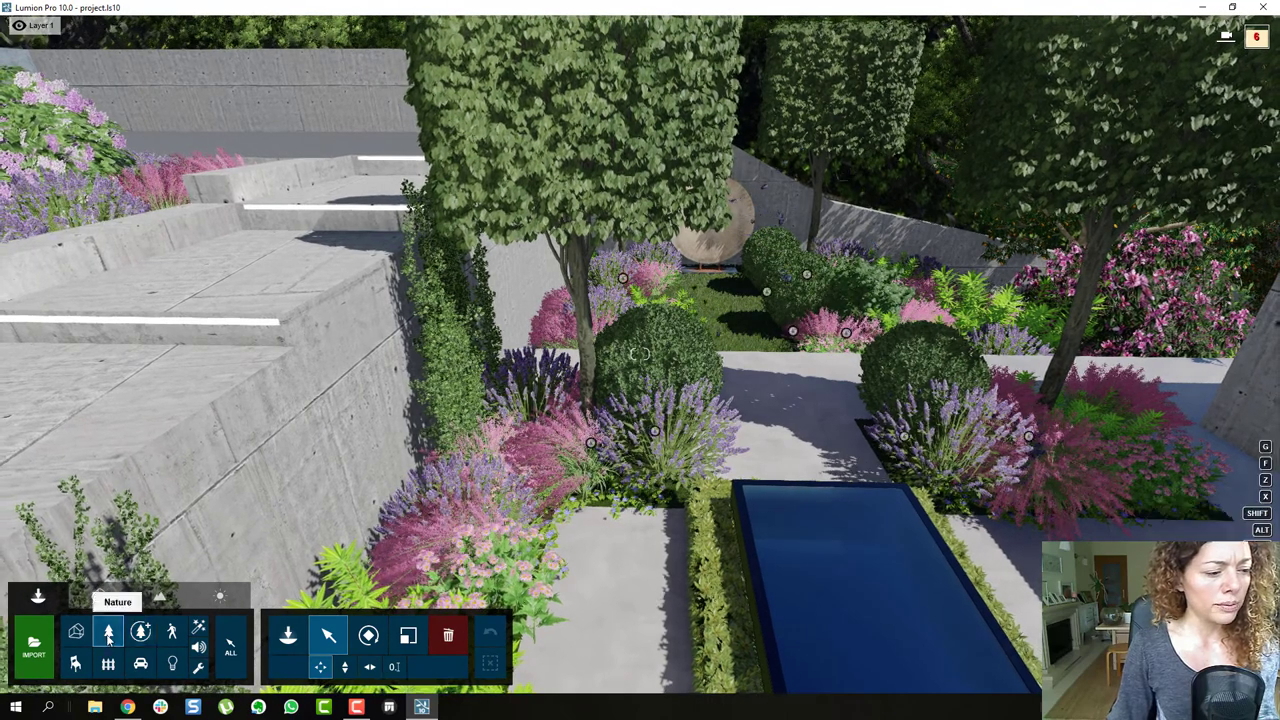
Copy a pink-flowered plant and pink grasses from the standard Nature planting bed onto the paving beside and behind the pool
{"action": "left_click", "coordinate": [108, 632]}
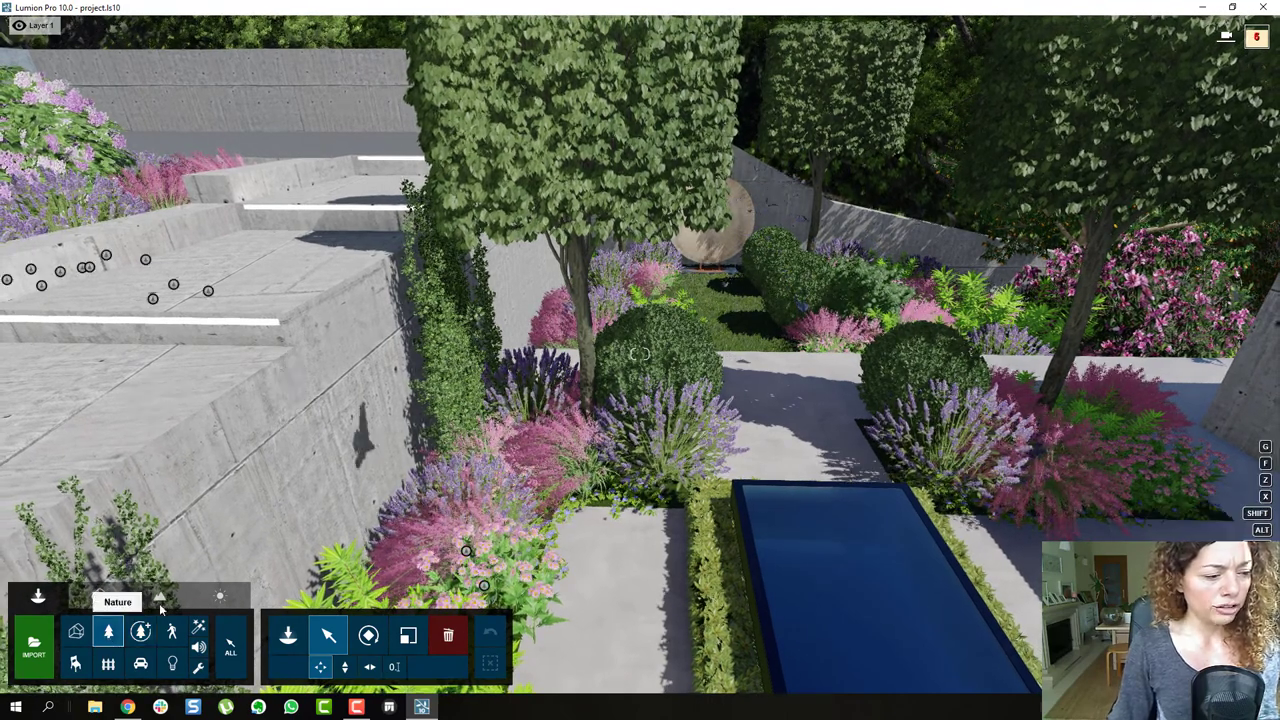
{"action": "left_click", "coordinate": [500, 515]}
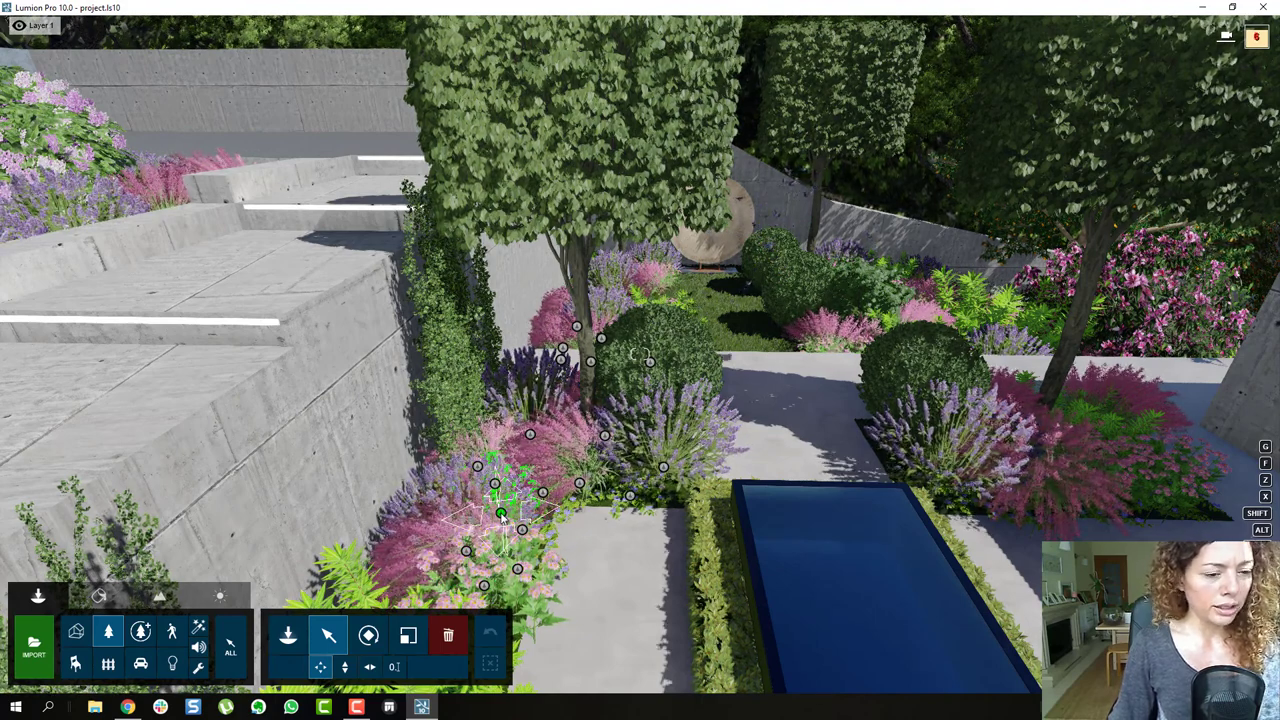
{"action": "key", "text": "alt"}
{"action": "left_click_drag", "start_coordinate": [505, 515], "coordinate": [620, 560], "text": "alt"}
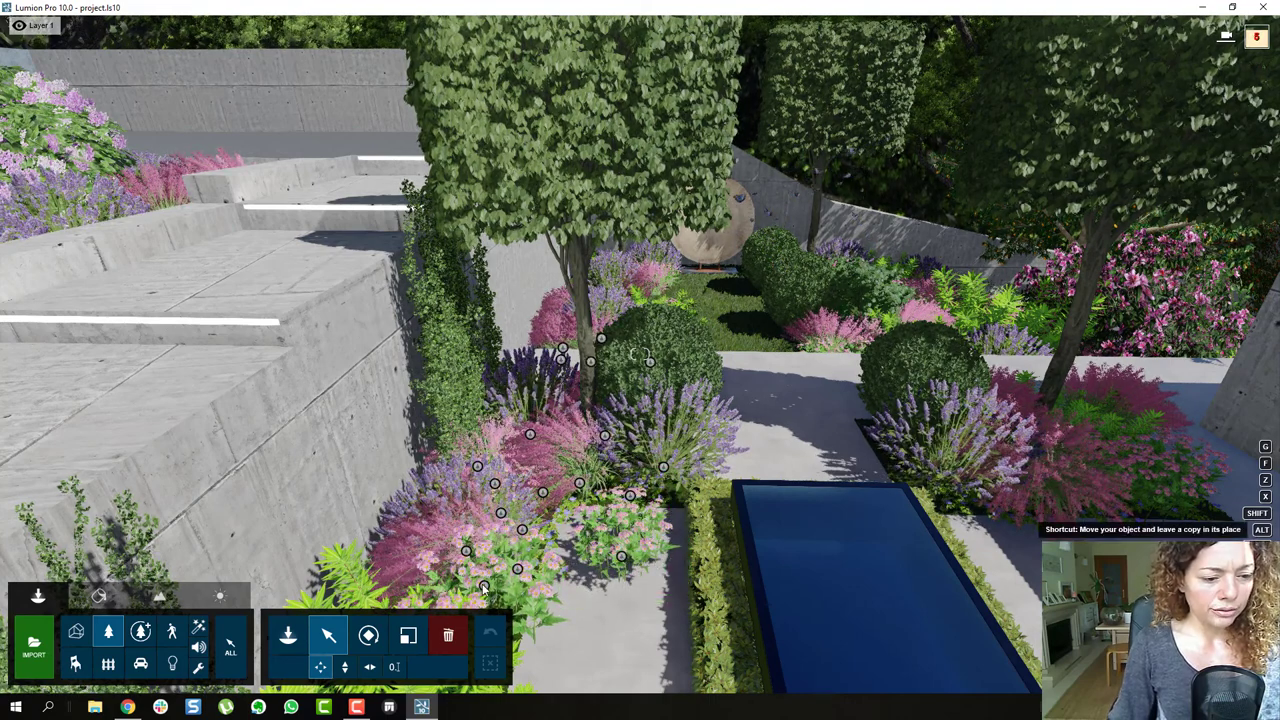
{"action": "mouse_move", "coordinate": [589, 595]}
{"action": "left_mouse_down", "text": "alt"}
{"action": "mouse_move", "coordinate": [631, 598]}
{"action": "mouse_move", "coordinate": [785, 455]}
{"action": "left_mouse_up", "text": "alt"}
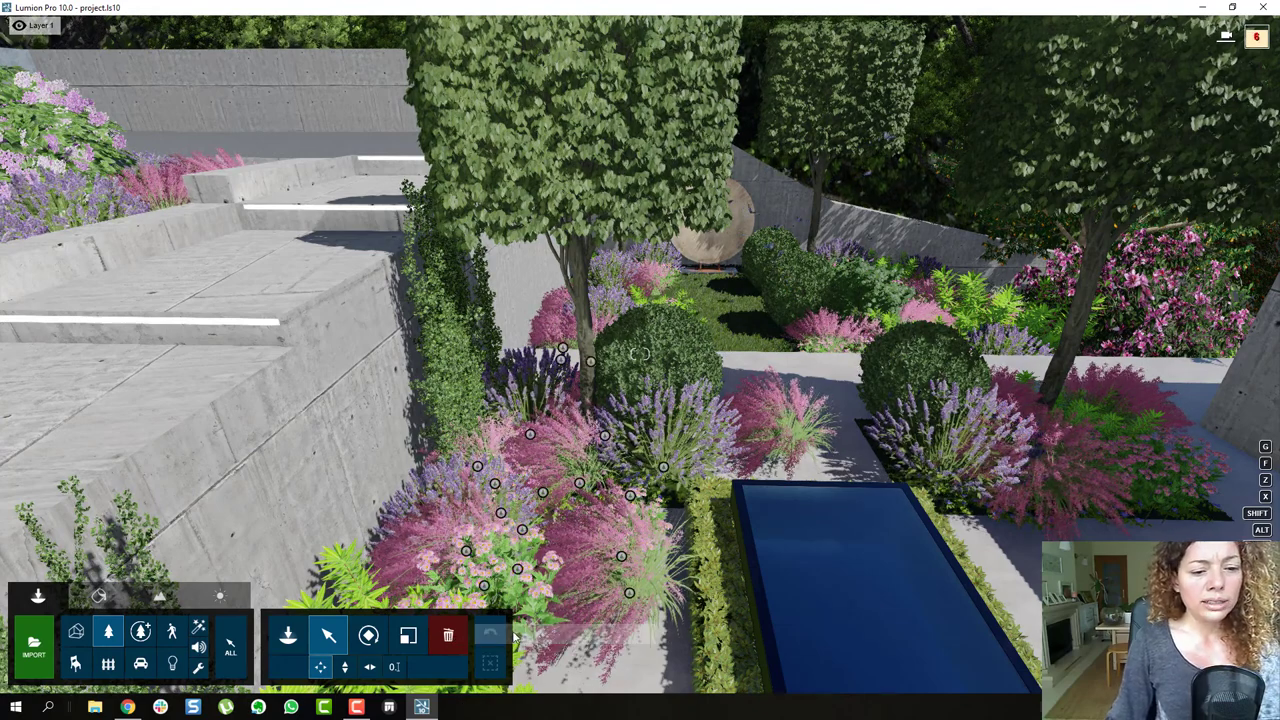
Delete the copied pink grasses and the copied pink-flowered plant from the paving around the pool
{"action": "left_click", "coordinate": [448, 635]}
{"action": "left_click", "coordinate": [630, 595]}
{"action": "left_click", "coordinate": [620, 565]}
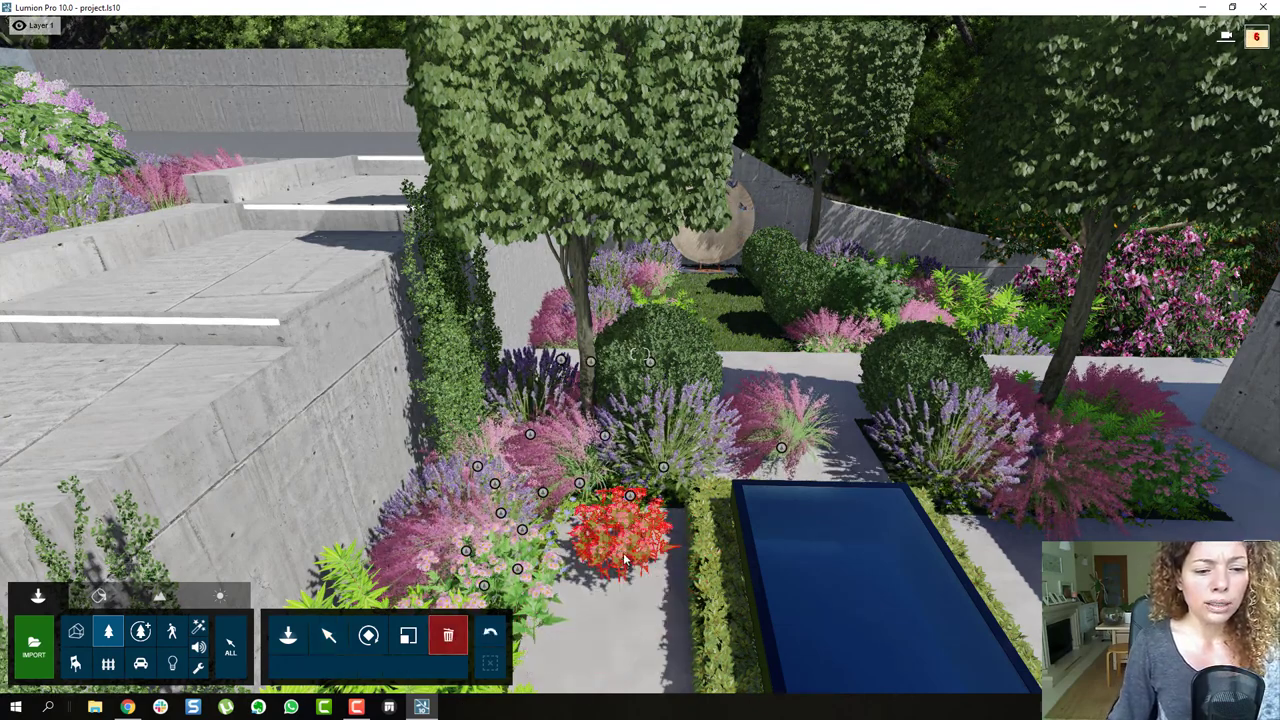
{"action": "left_click", "coordinate": [622, 560]}
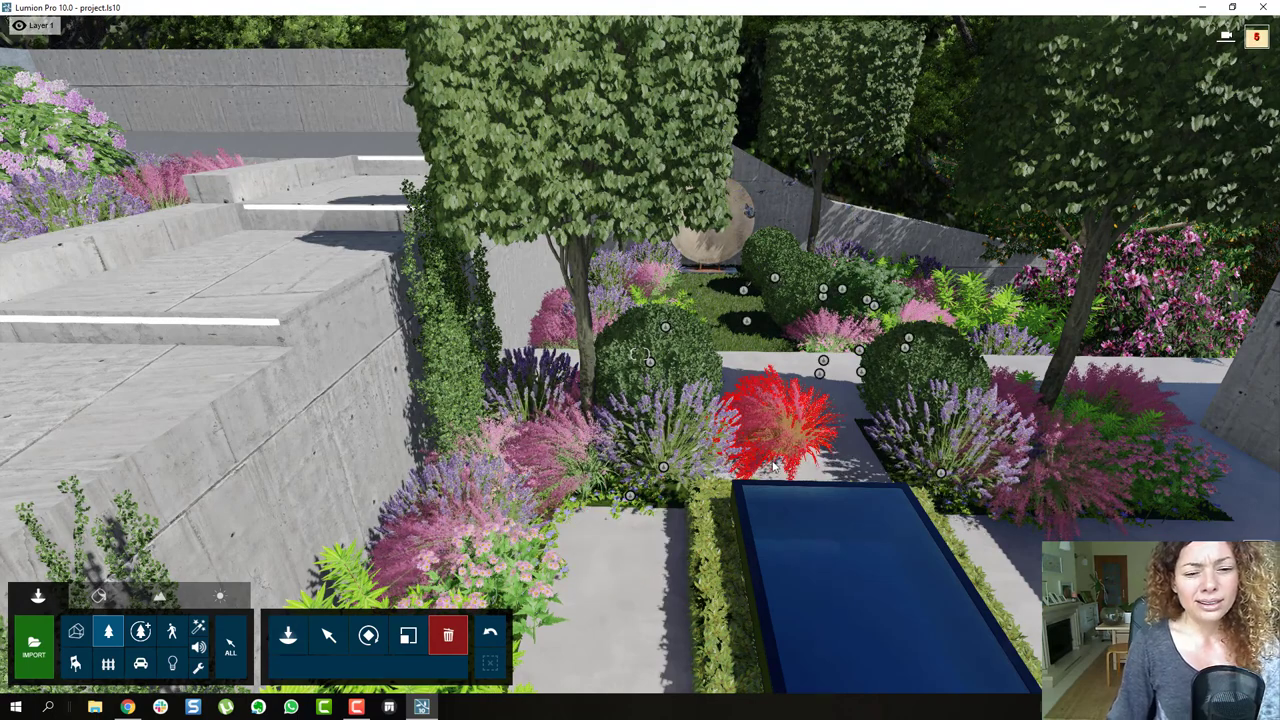
{"action": "left_click", "coordinate": [774, 448]}
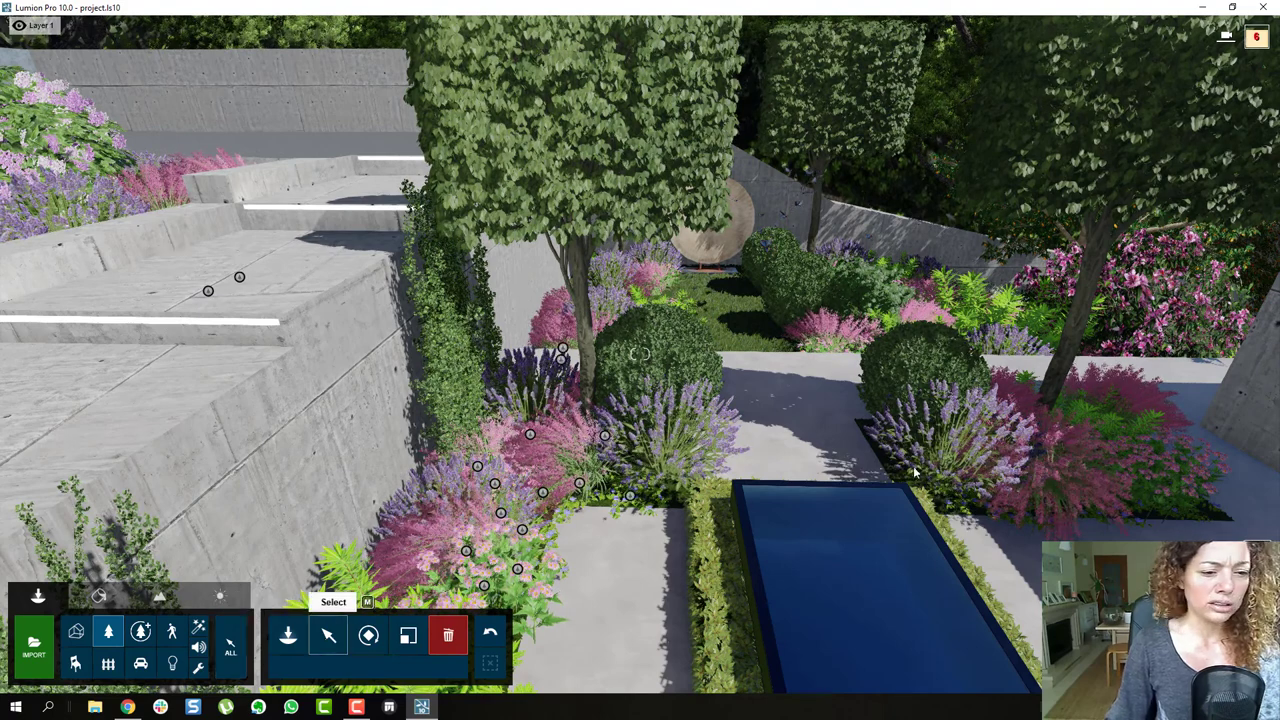
Move the fine-detail tree 004 nearest the pool onto the paving and back into the planting bed beside the concrete wall
{"action": "left_click", "coordinate": [330, 637]}
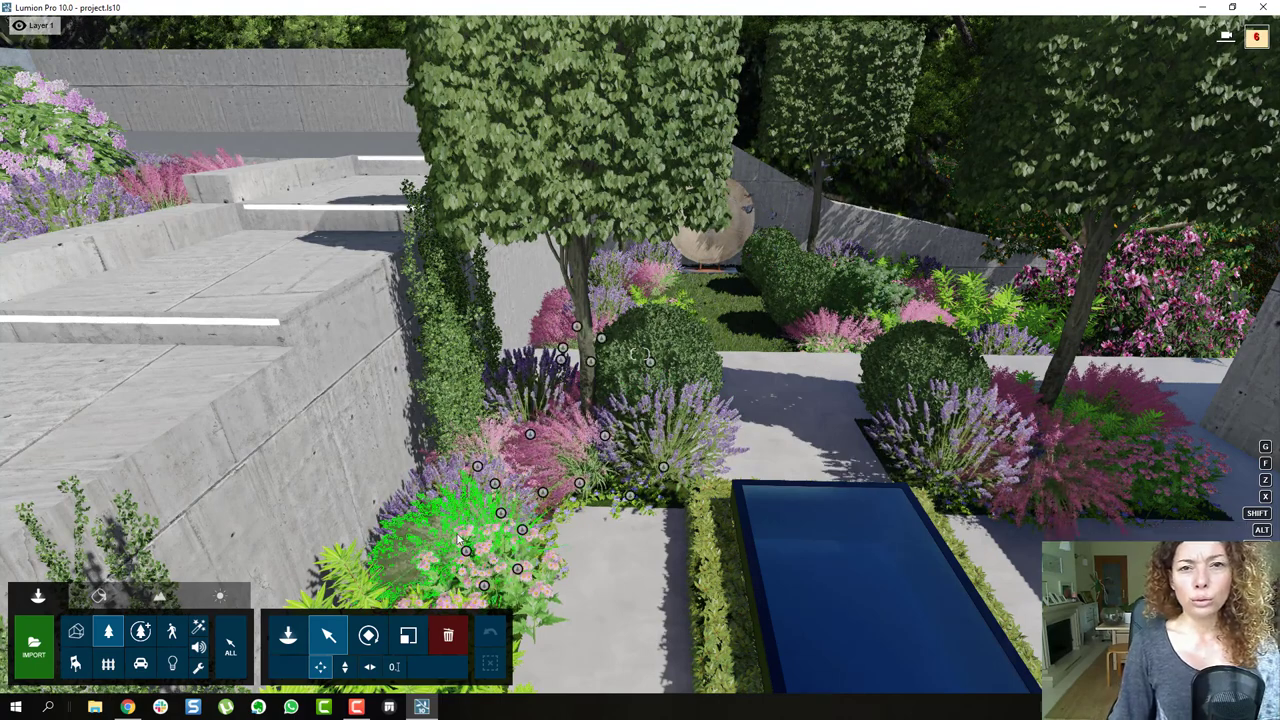
{"action": "left_click", "coordinate": [141, 637]}
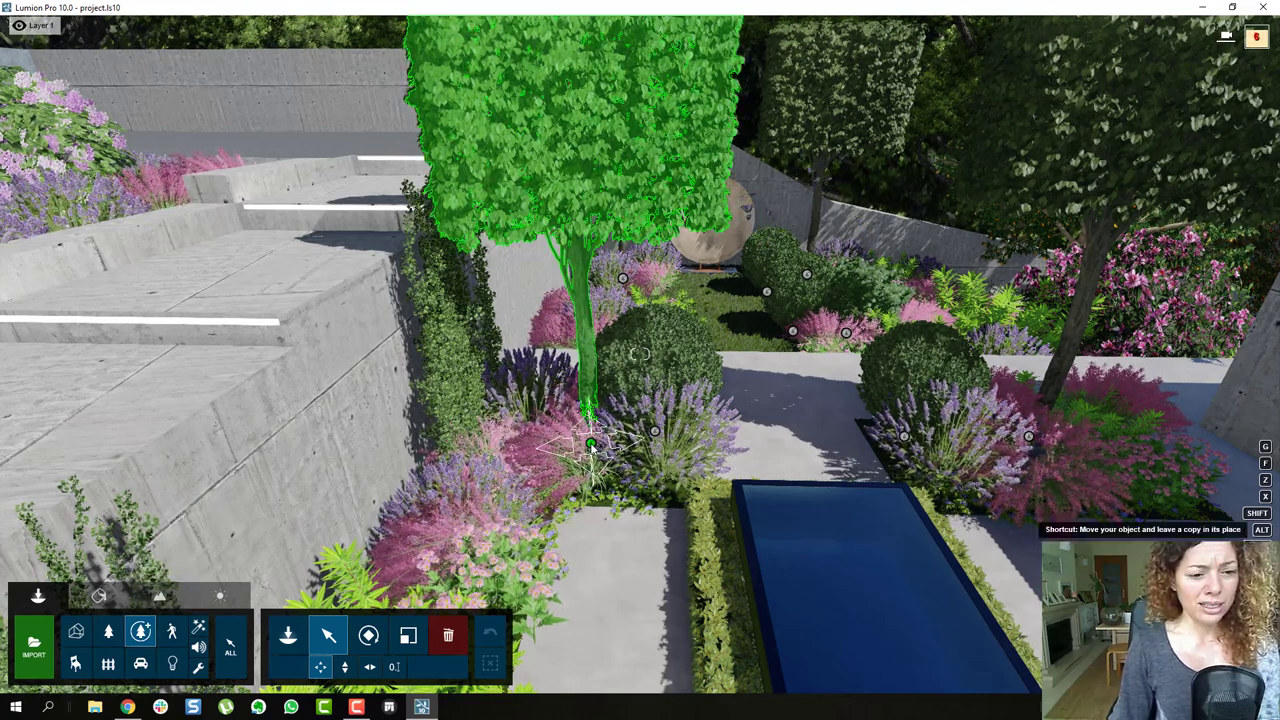
{"action": "left_click_drag", "start_coordinate": [767, 438], "coordinate": [768, 438]}
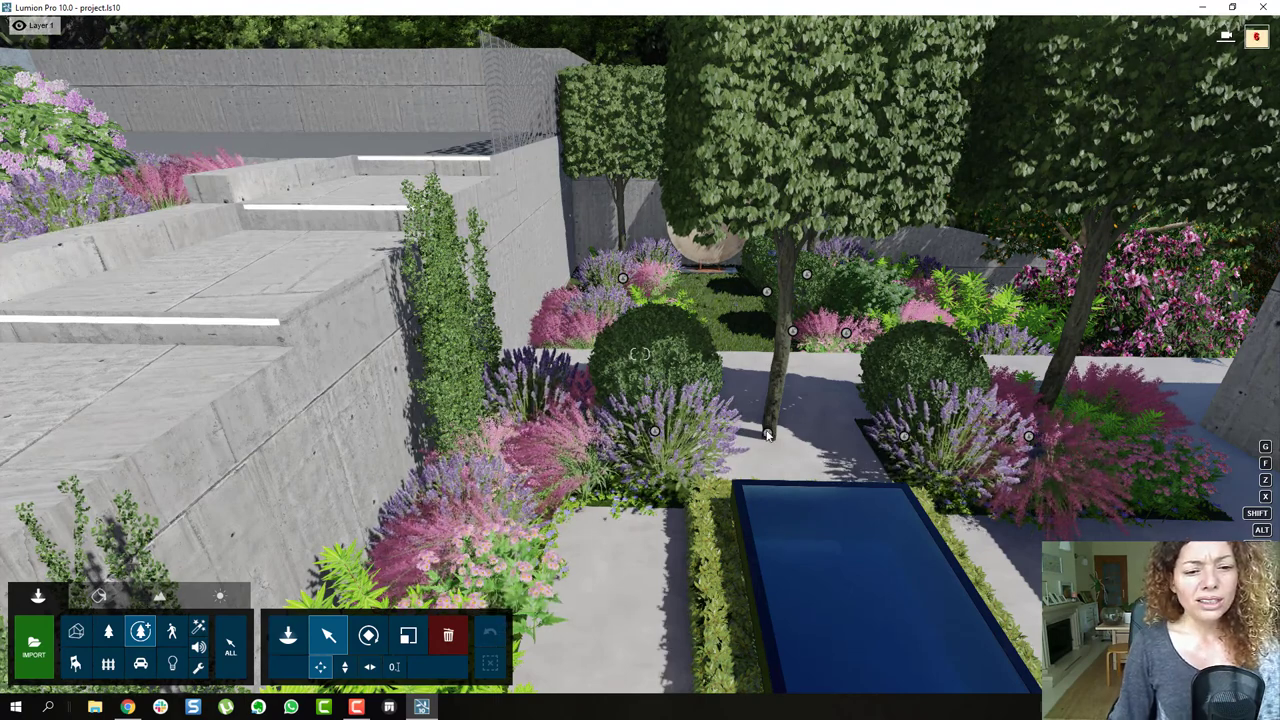
{"action": "left_click_drag", "start_coordinate": [767, 432], "coordinate": [557, 455]}
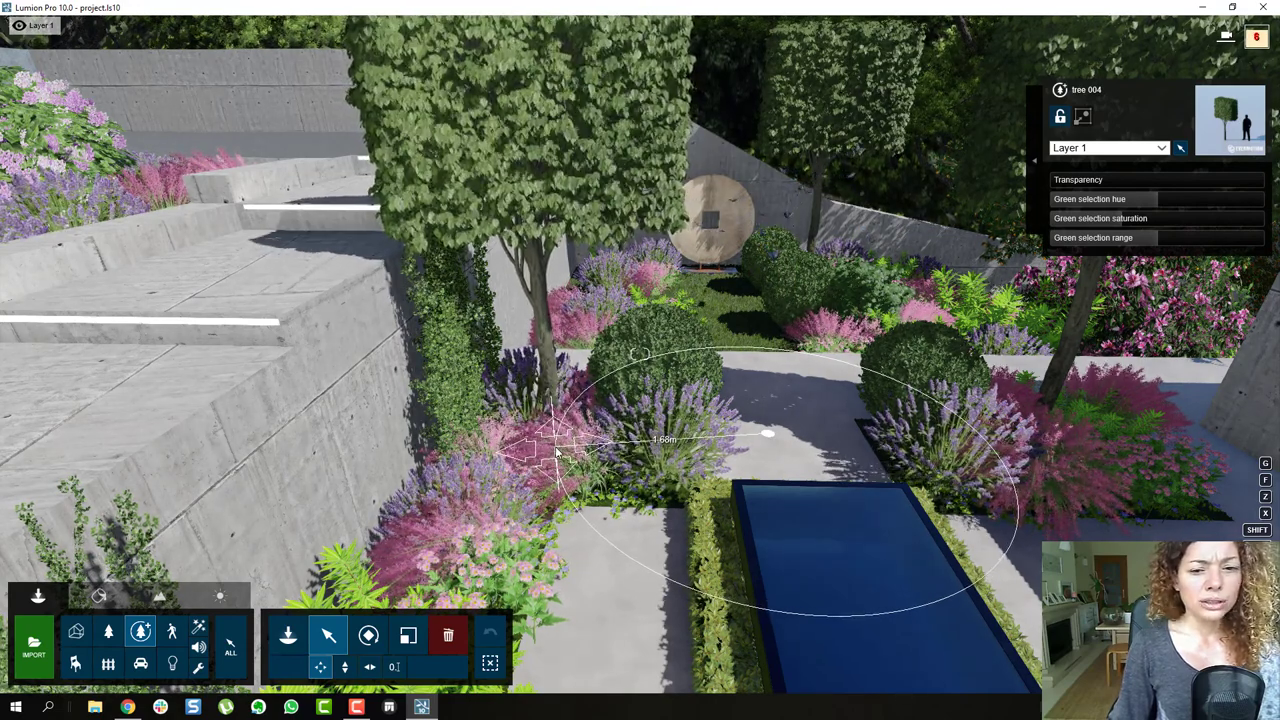
Select a standard Nature Gulf Muhly Side grass beside the path and extend the selection to all matching plants in the scene
{"action": "right_click_drag", "start_coordinate": [557, 455], "coordinate": [865, 340]}
{"action": "mouse_move", "coordinate": [640, 353]}
{"action": "right_mouse_down"}
{"action": "mouse_move", "coordinate": [585, 352]}
{"action": "mouse_move", "coordinate": [640, 352]}
{"action": "right_mouse_up"}
{"action": "key", "text": "s"}
{"action": "key", "text": "s"}
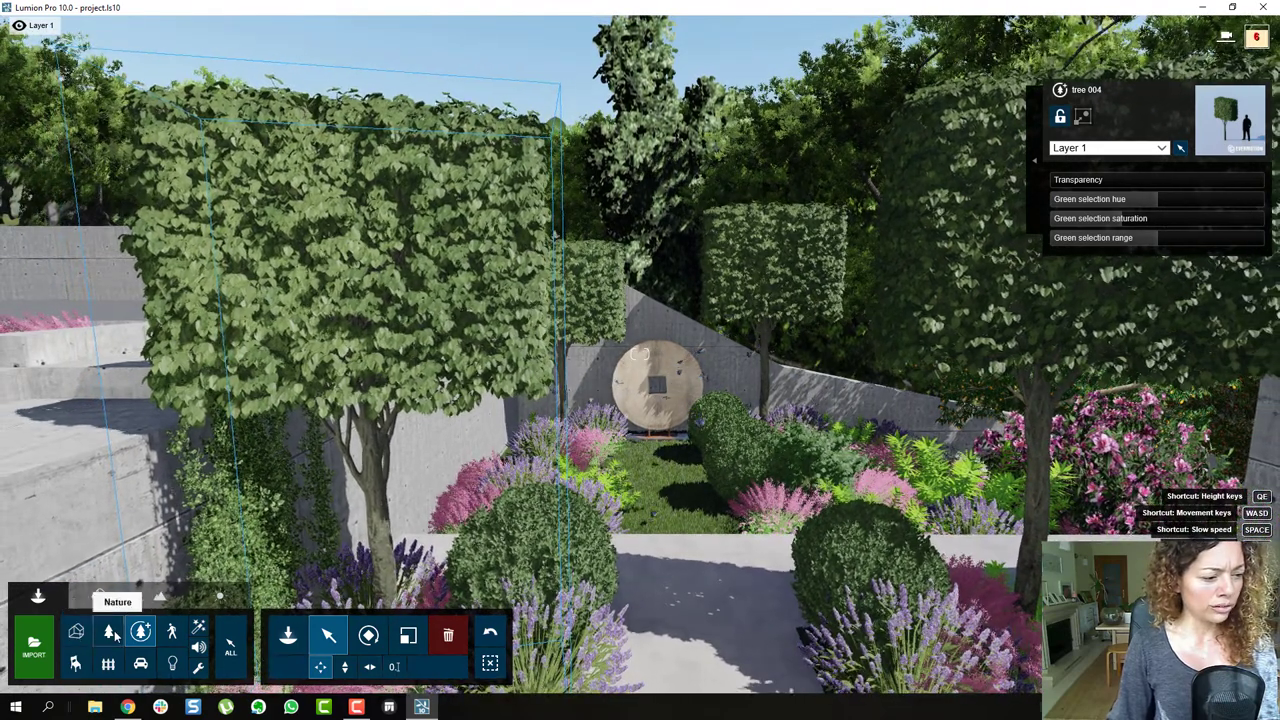
{"action": "left_click", "coordinate": [109, 632]}
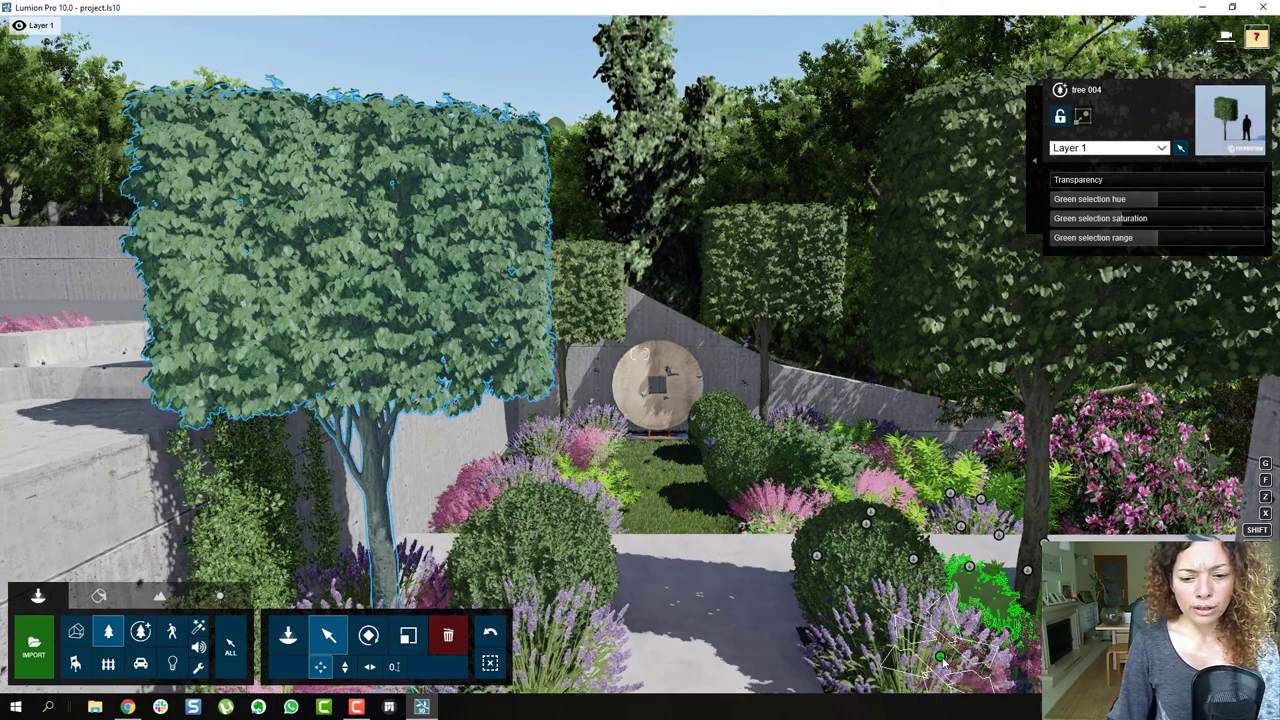
{"action": "left_click", "coordinate": [941, 658]}
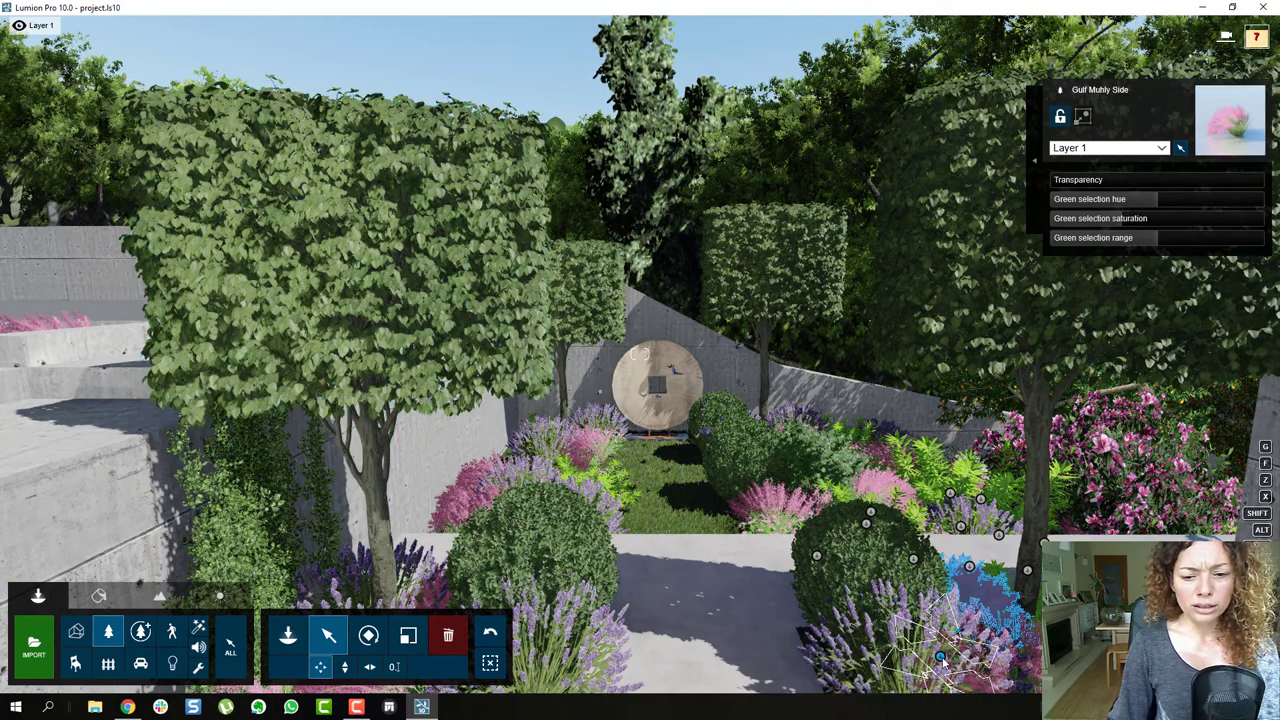
{"action": "left_click", "coordinate": [1036, 163]}
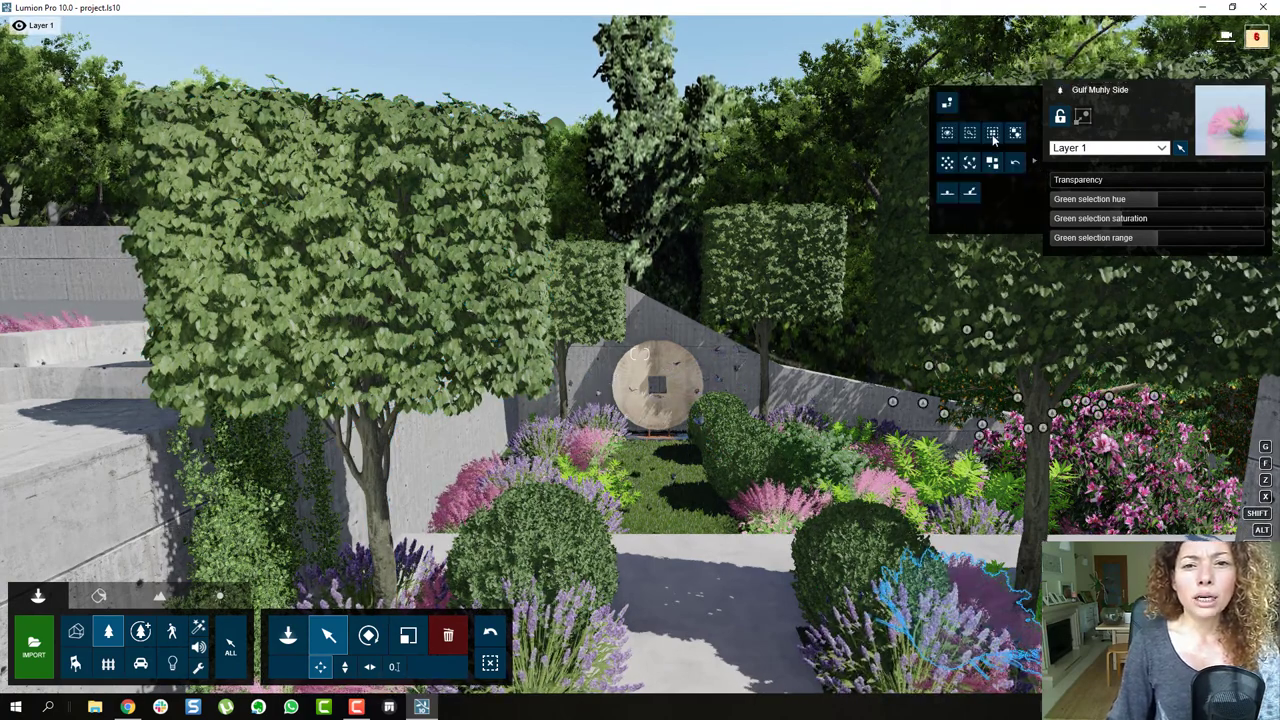
{"action": "left_click", "coordinate": [993, 134]}
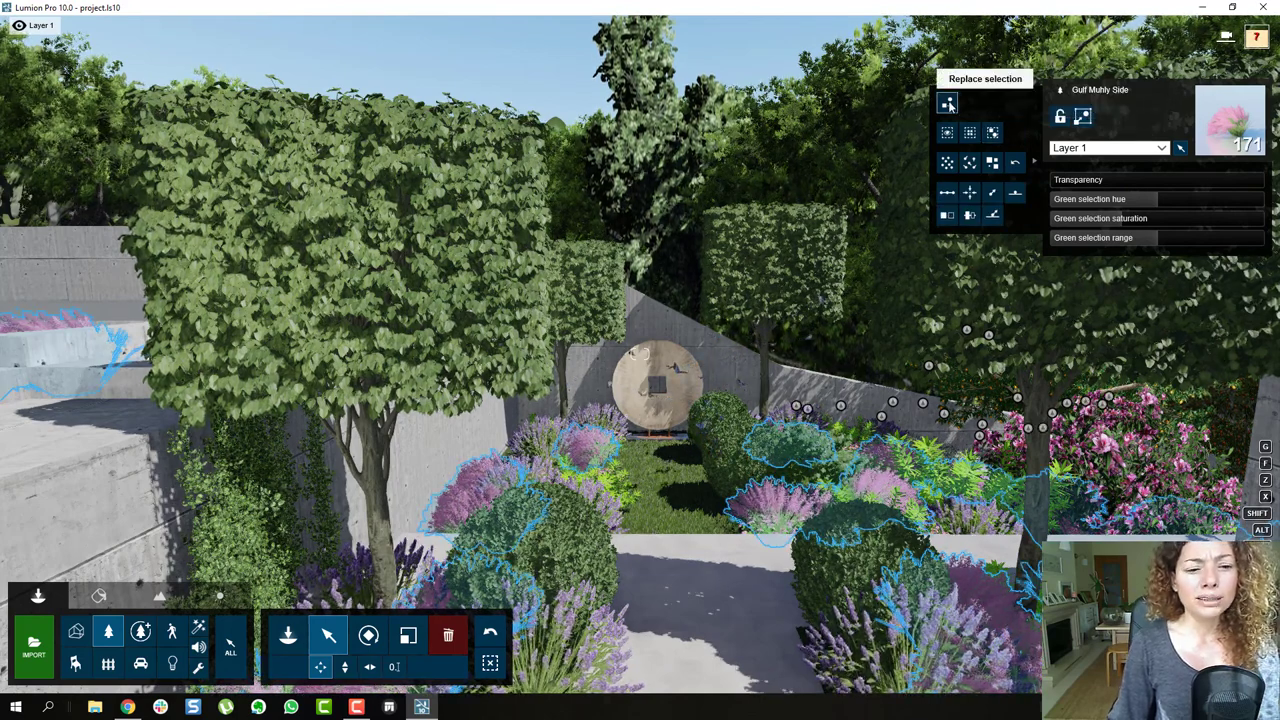
Try to replace the selected Gulf Muhly Side plants with a grass from the Nature library
{"action": "left_click", "coordinate": [947, 104]}
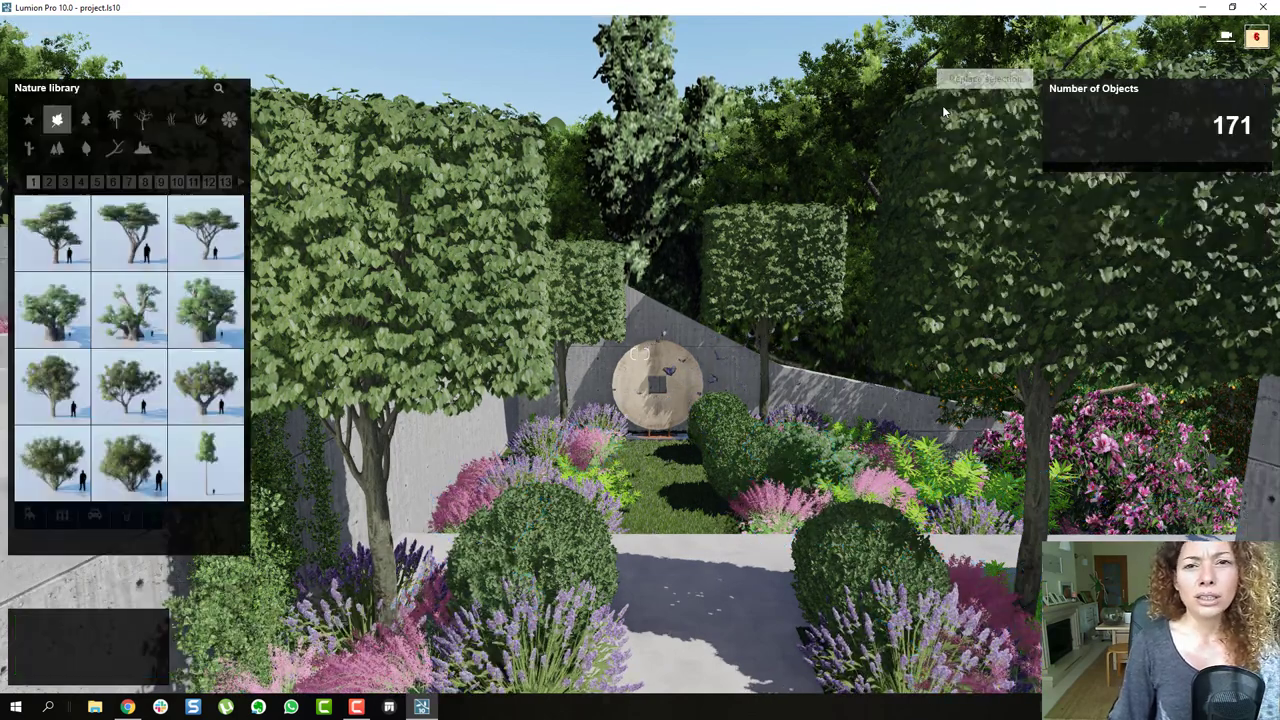
{"action": "left_click", "coordinate": [186, 121]}
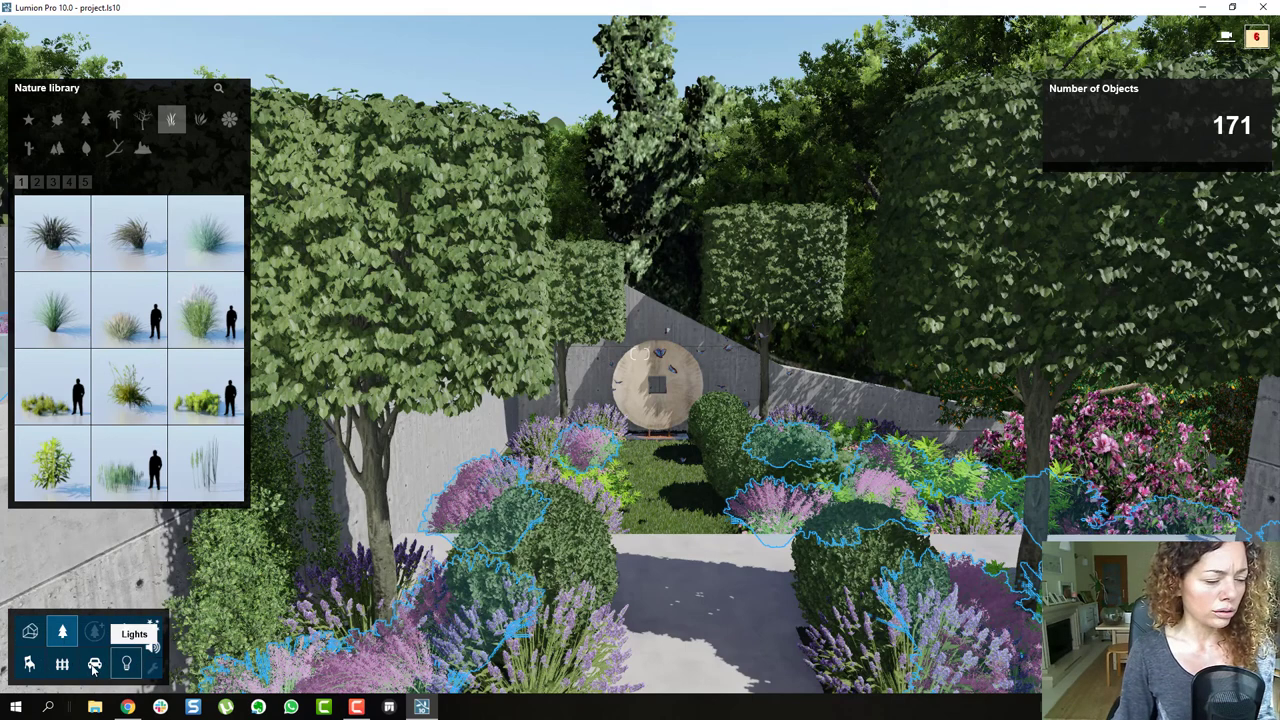
{"action": "left_click", "coordinate": [262, 658]}
{"action": "left_click", "coordinate": [262, 658]}
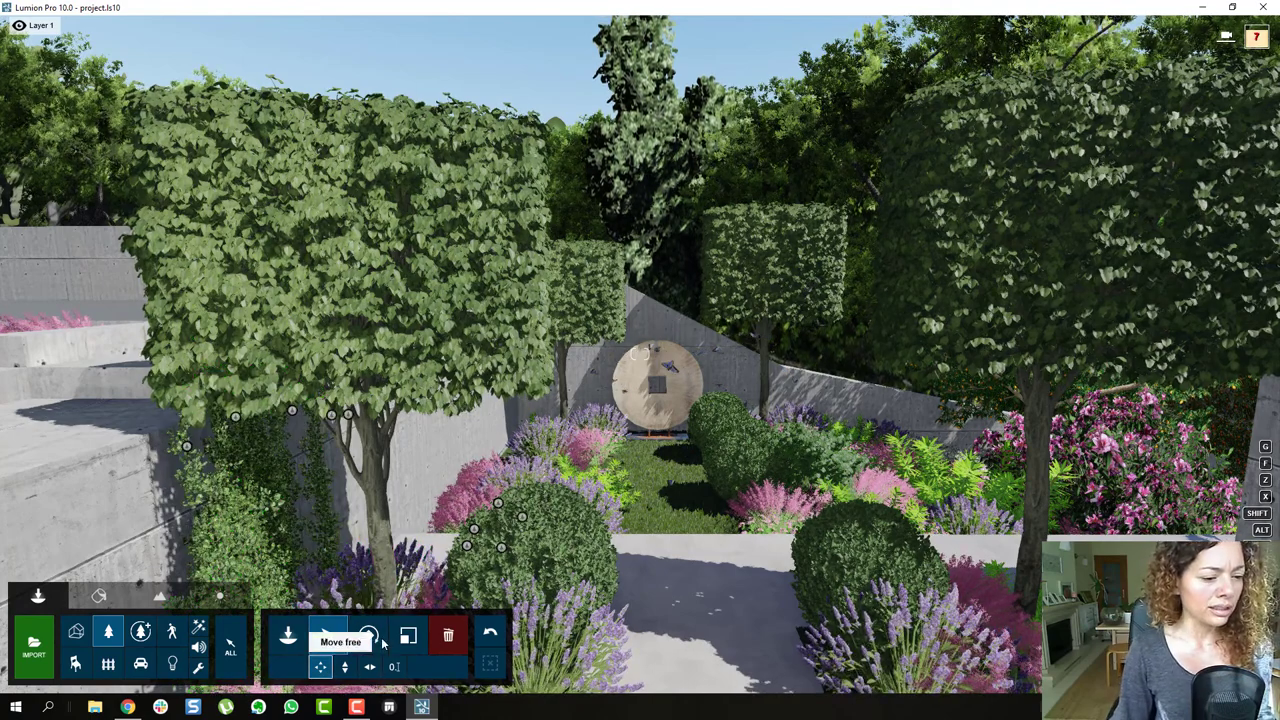
Browse page 1 of the fine-detail trees for the block-shaped tree 004 and its neighbouring models
{"action": "left_click", "coordinate": [290, 645]}
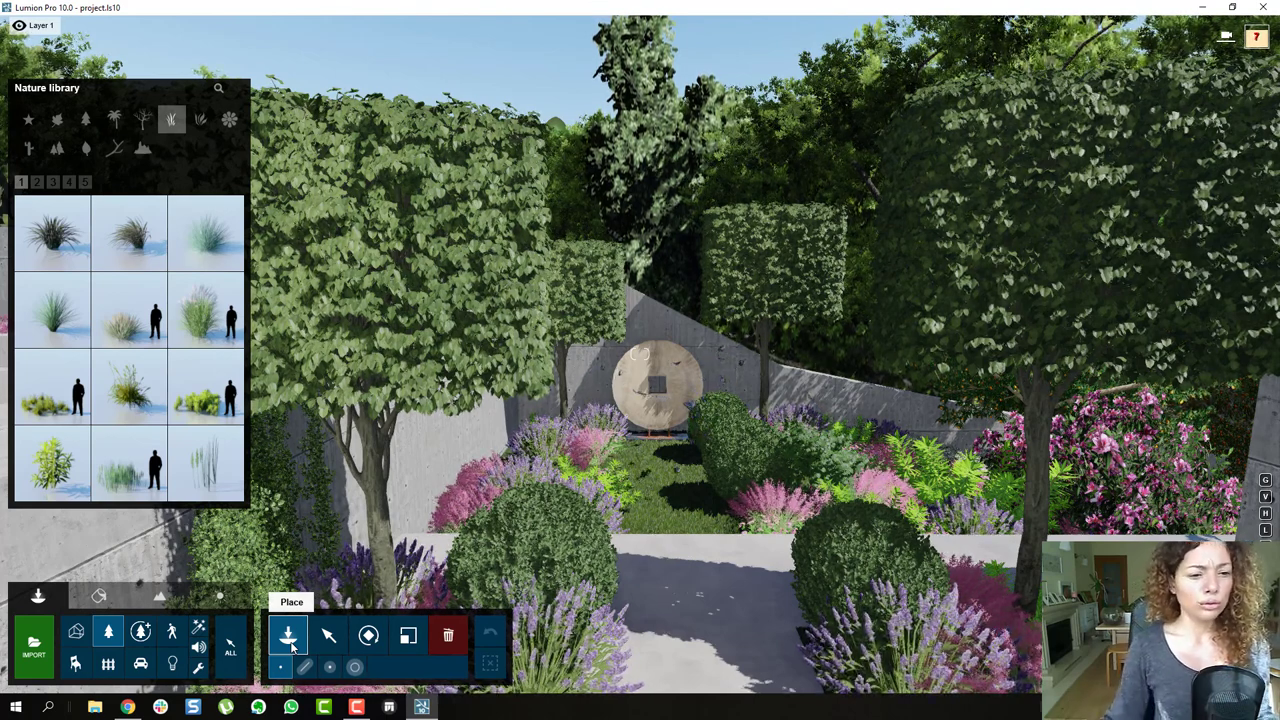
{"action": "left_click", "coordinate": [140, 632]}
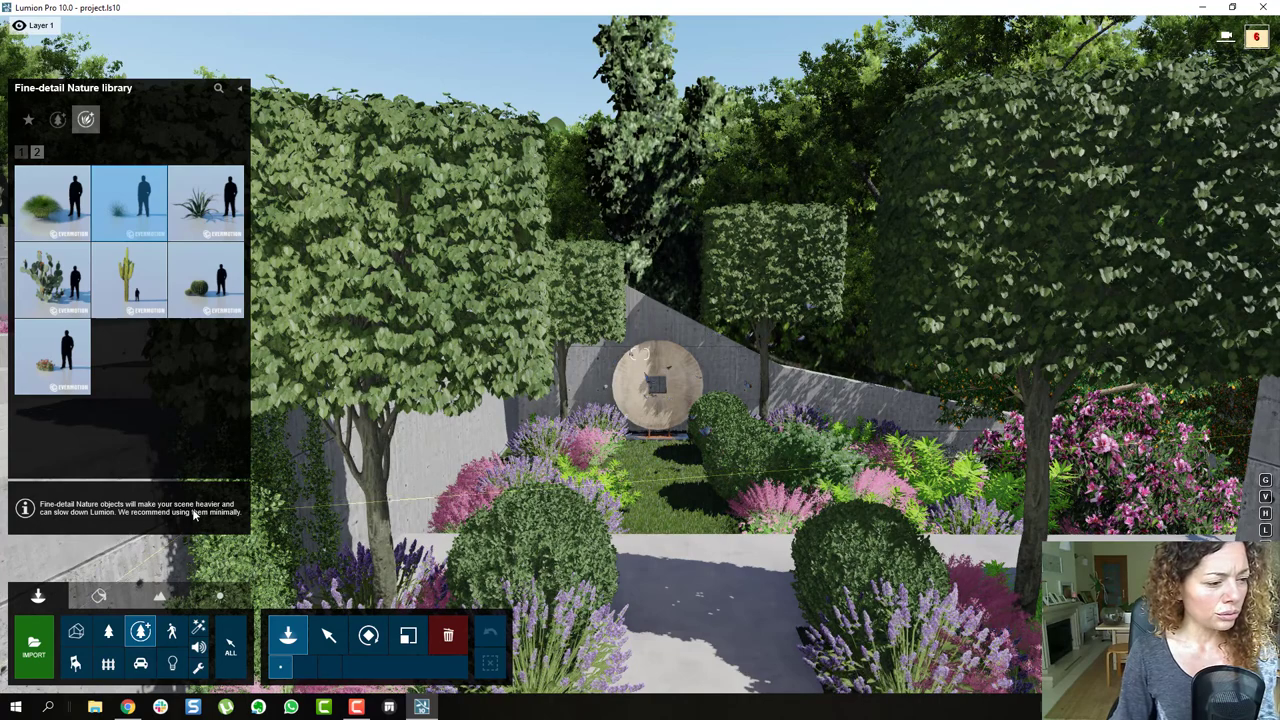
{"action": "left_click", "coordinate": [60, 120]}
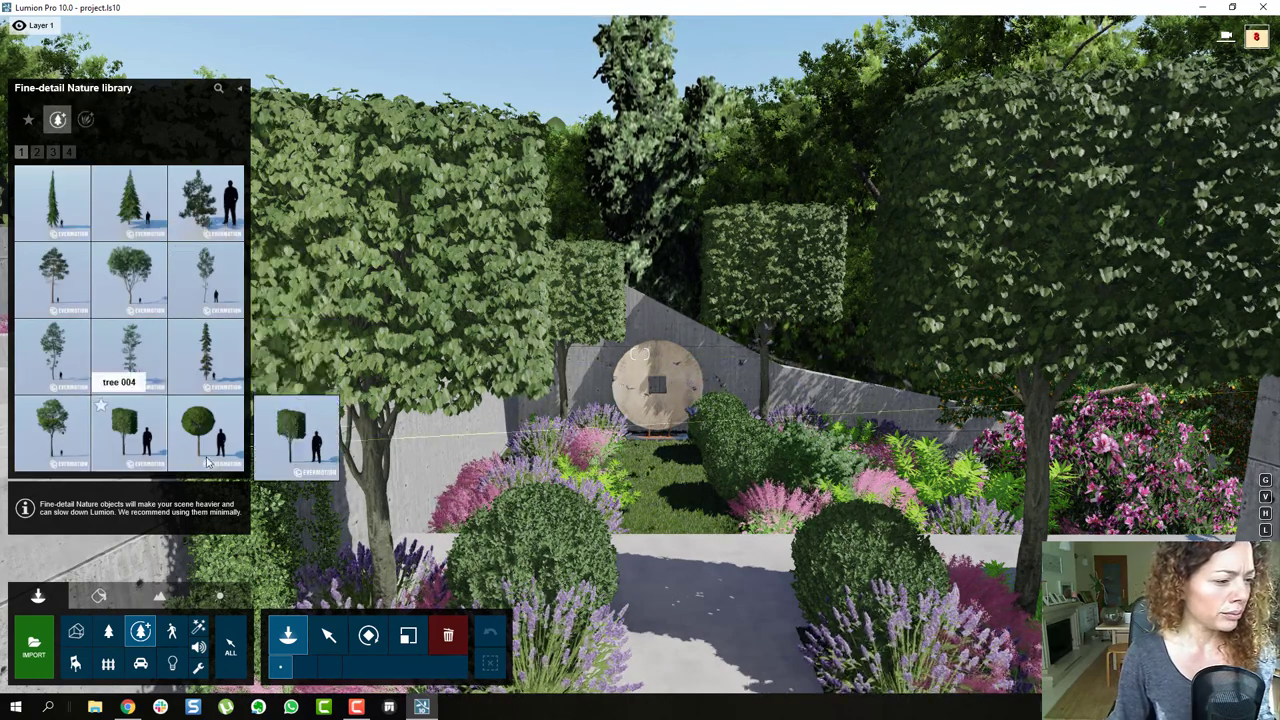
Select a fine-detail tree 004 beside the path, extend the selection to all matching trees, and try to replace them
{"action": "right_click_drag", "start_coordinate": [420, 460], "coordinate": [325, 650]}
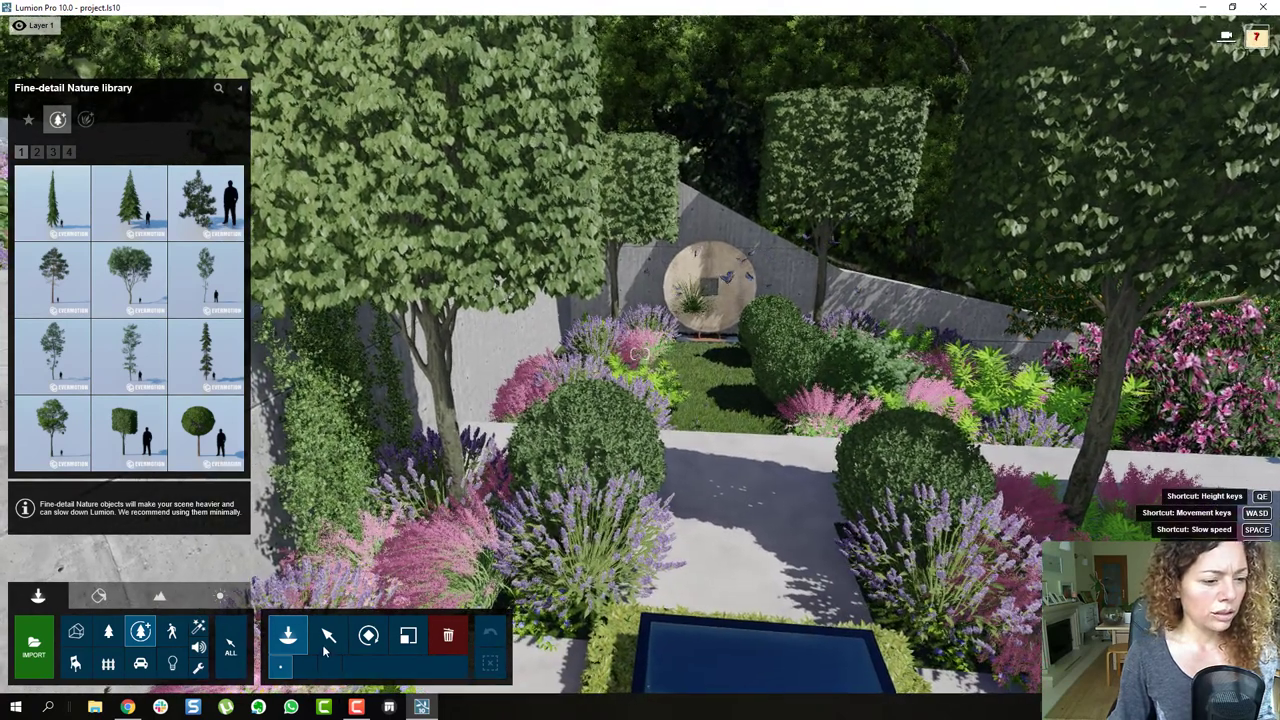
{"action": "left_click", "coordinate": [328, 637]}
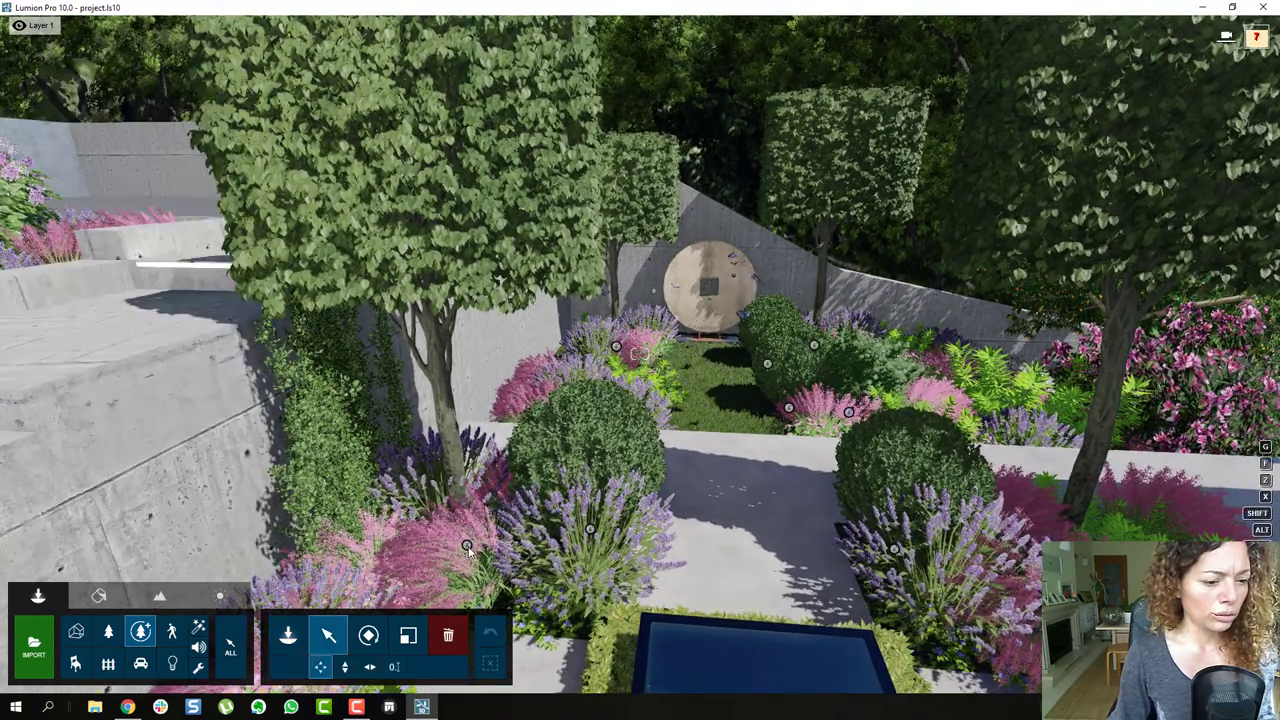
{"action": "left_click", "coordinate": [466, 546]}
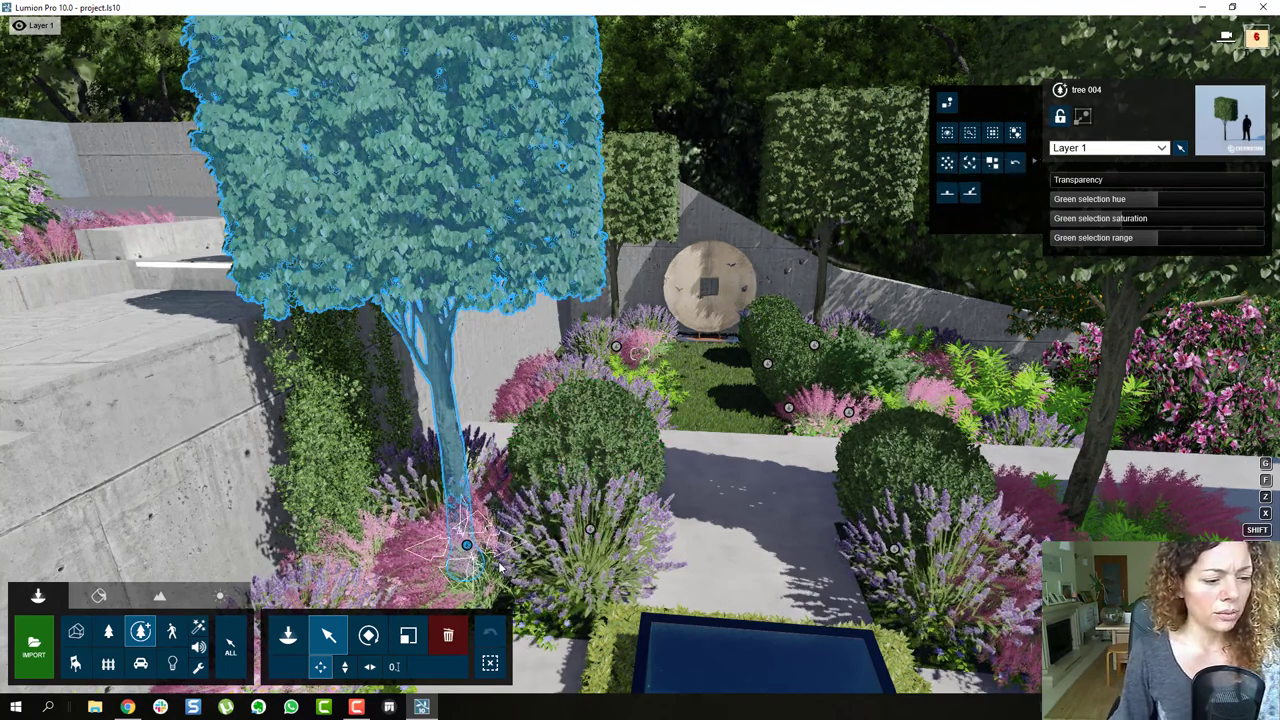
{"action": "left_click", "coordinate": [992, 134]}
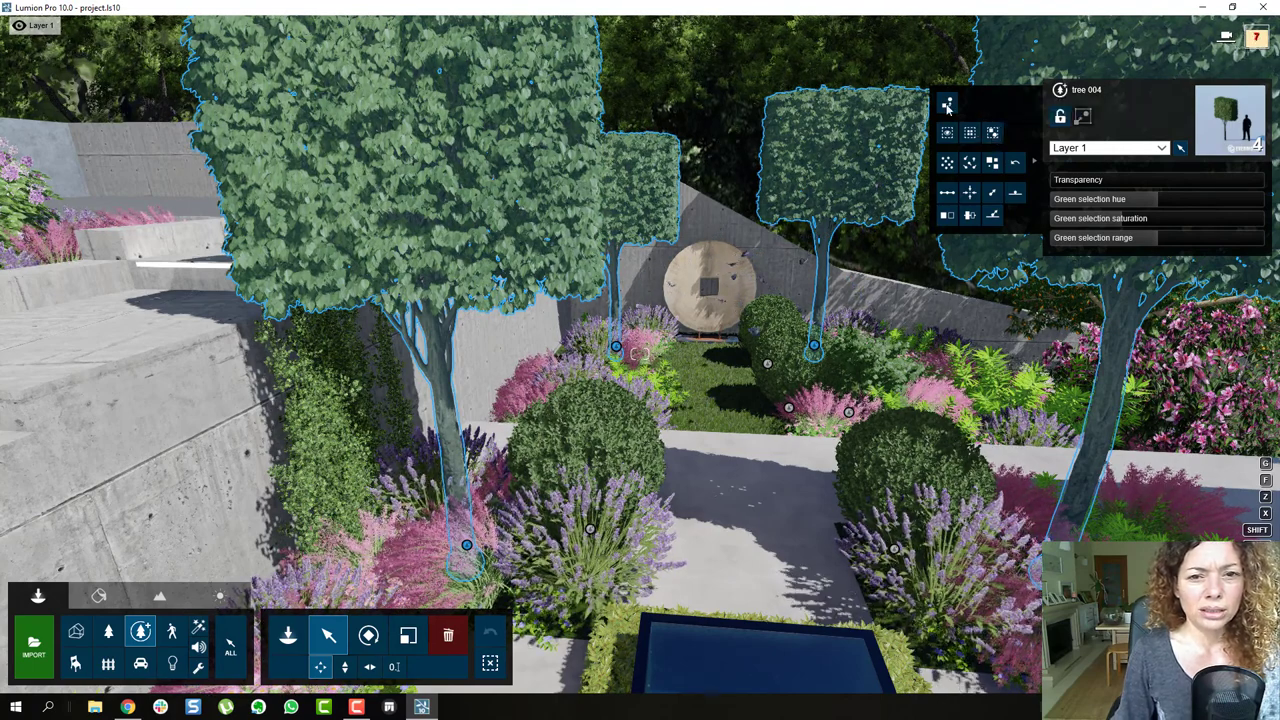
{"action": "left_click", "coordinate": [947, 107]}
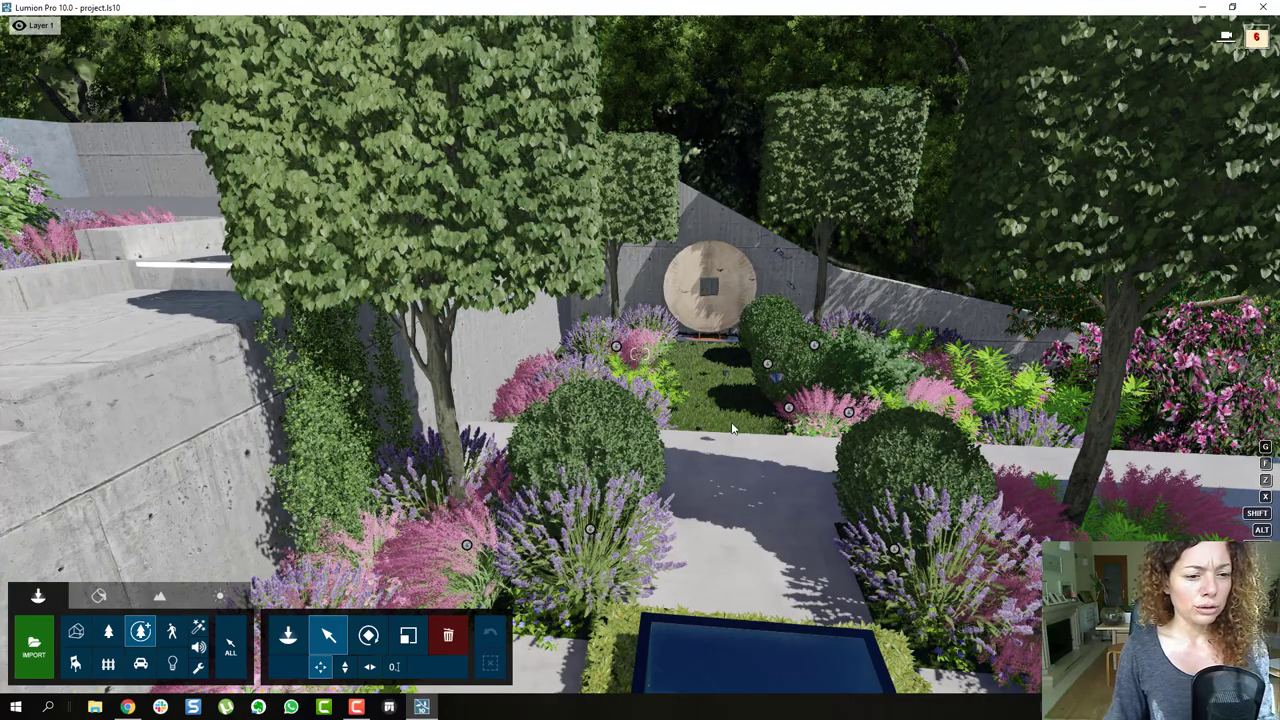
Examine the block-shaped fine-detail trees along the path and compare them with the standard trees behind the concrete wall
{"action": "mouse_move", "coordinate": [740, 430]}
{"action": "right_mouse_down"}
{"action": "mouse_move", "coordinate": [732, 414]}
{"action": "mouse_move", "coordinate": [806, 474]}
{"action": "mouse_move", "coordinate": [826, 430]}
{"action": "mouse_move", "coordinate": [882, 398]}
{"action": "right_mouse_up"}
{"action": "key", "text": "s"}
{"action": "key", "text": "w"}
{"action": "key", "text": "w"}
{"action": "key", "text": "w"}
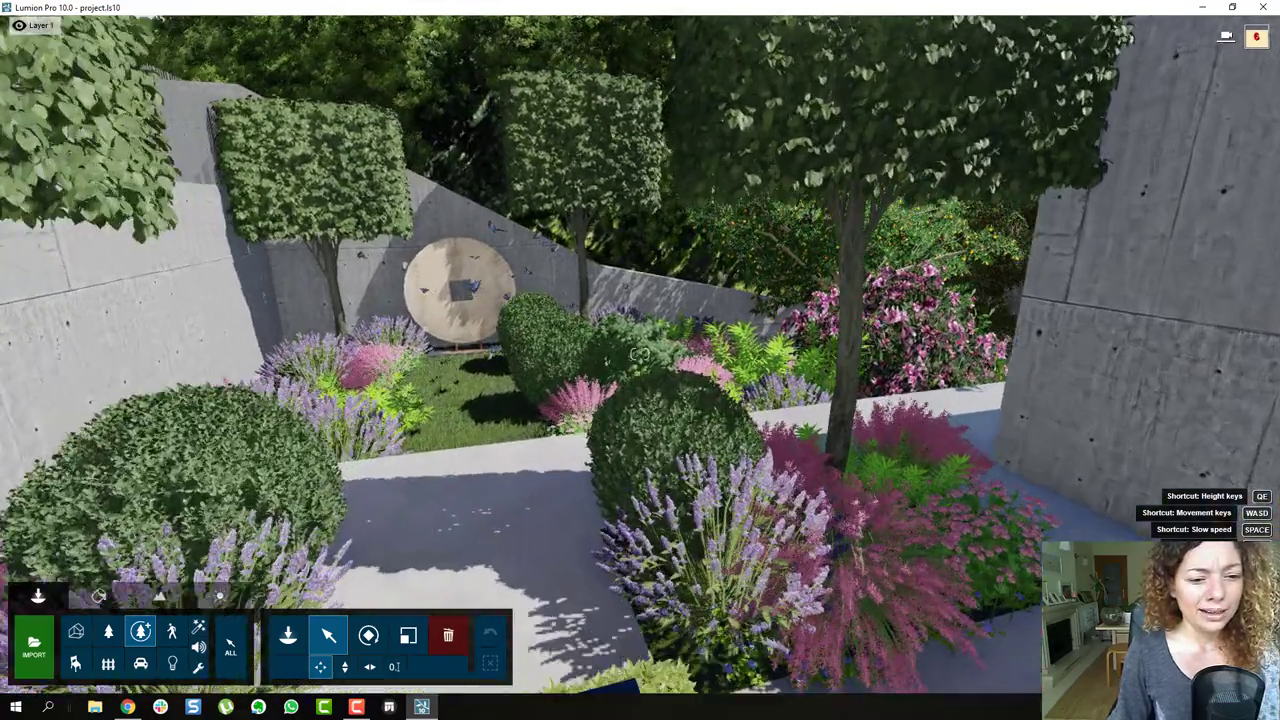
{"action": "key", "text": "w"}
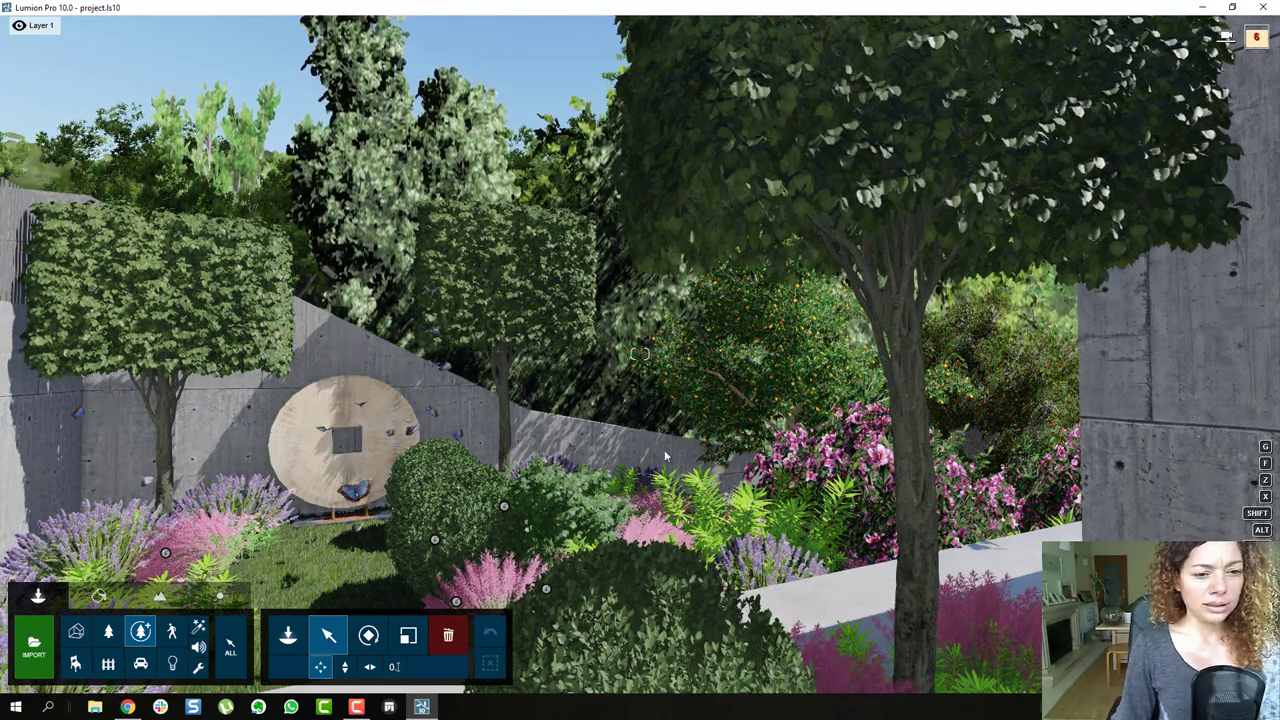
{"action": "key", "text": "s"}
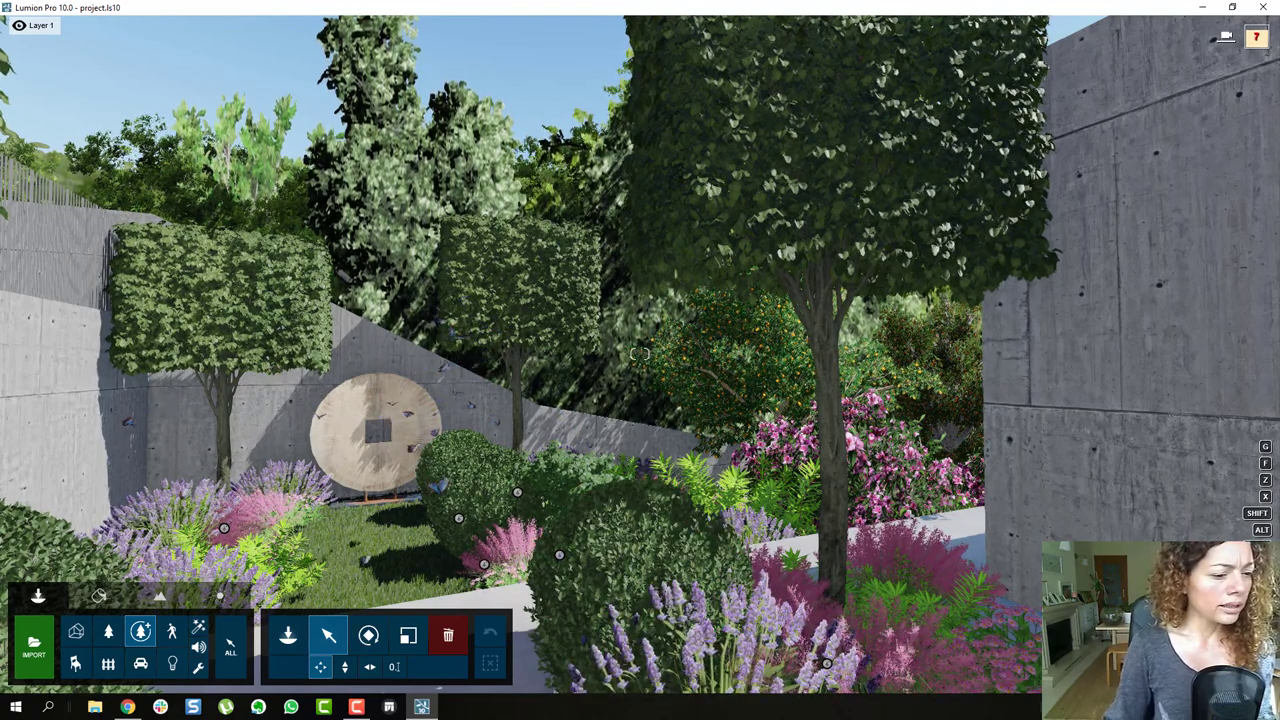
{"action": "key", "text": "s"}
Inspect the two rear block-shaped trees and the planting around the round wooden sculpture up close
{"action": "right_click_drag", "start_coordinate": [640, 354], "coordinate": [766, 303]}
{"action": "key", "text": "w"}
{"action": "key", "text": "w"}
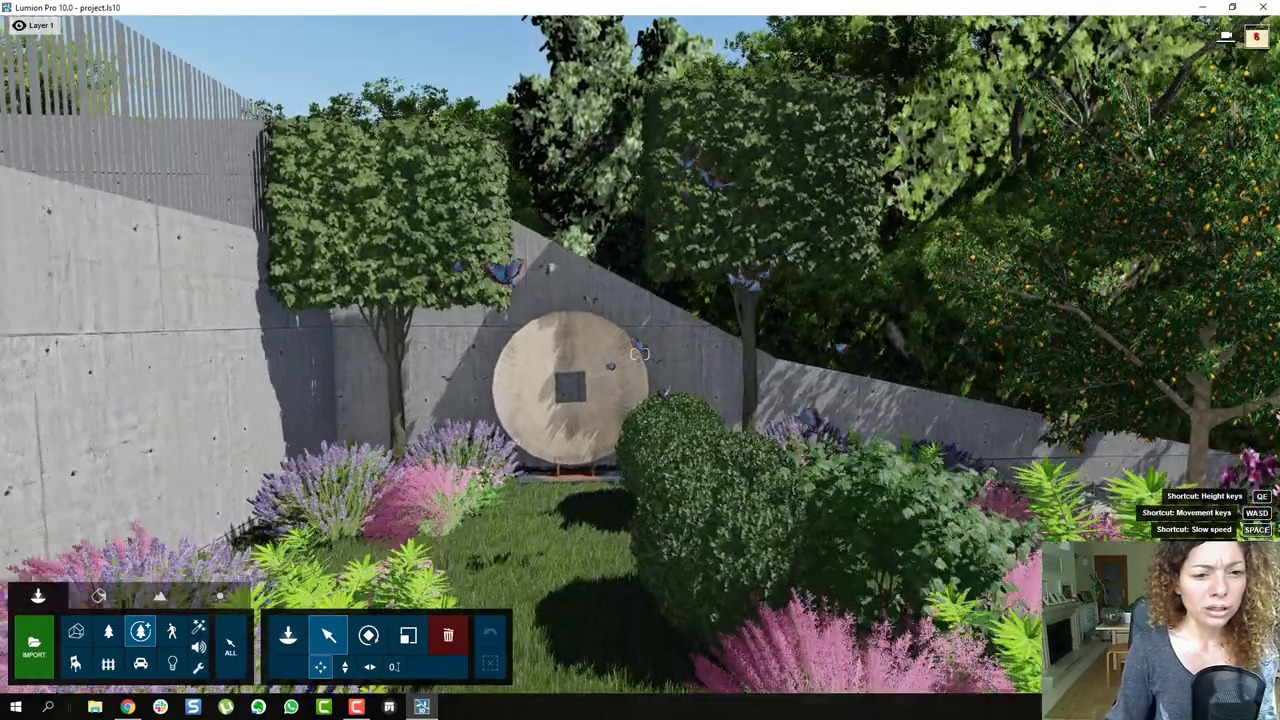
{"action": "key", "text": "w"}
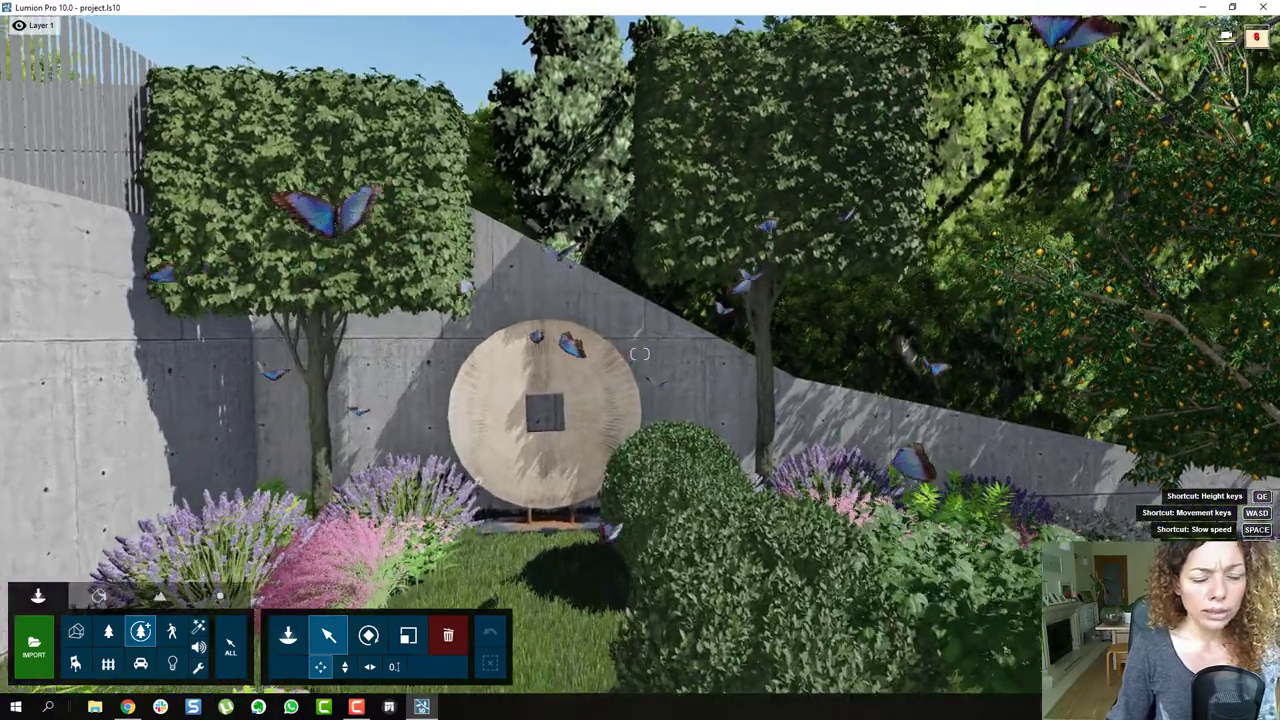
{"action": "key", "text": "w"}
{"action": "key", "text": "d"}
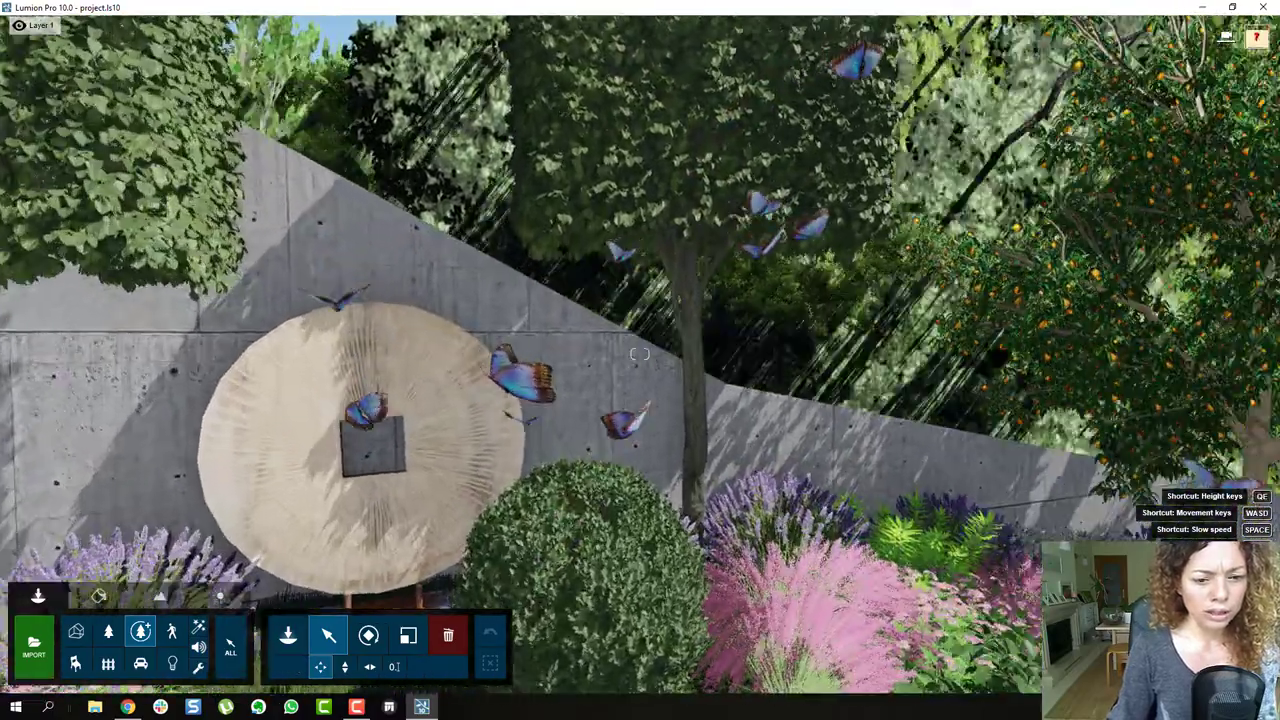
{"action": "key", "text": "w"}
{"action": "key", "text": "d"}
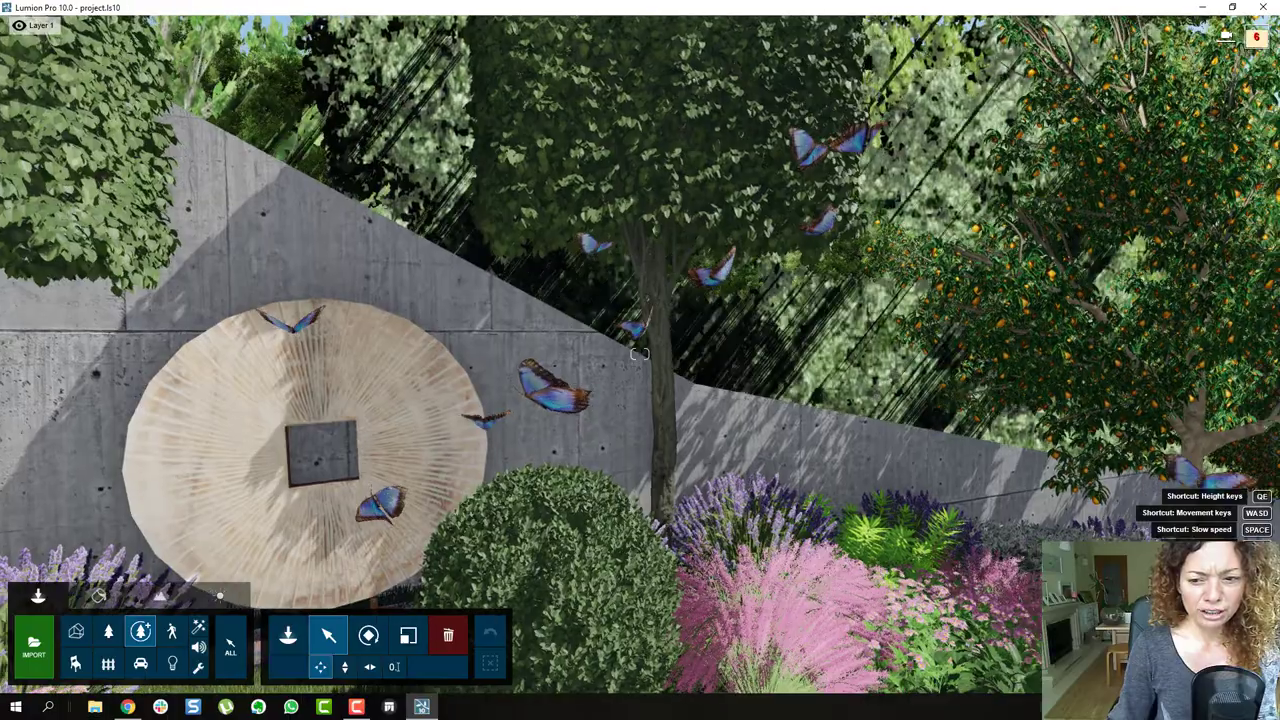
Examine the orange tree beside the sloping concrete wall together with the flowering plants around its trunk
{"action": "right_click_drag", "start_coordinate": [640, 354], "coordinate": [940, 354]}
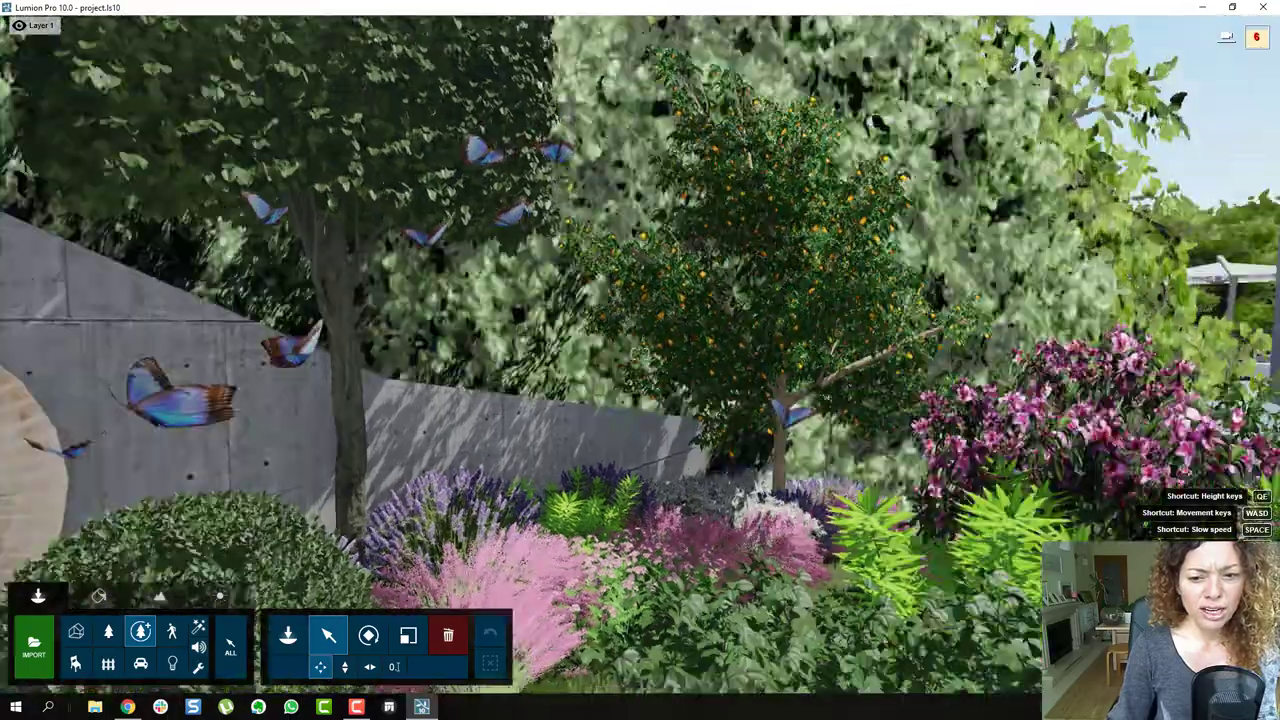
{"action": "key", "text": "w"}
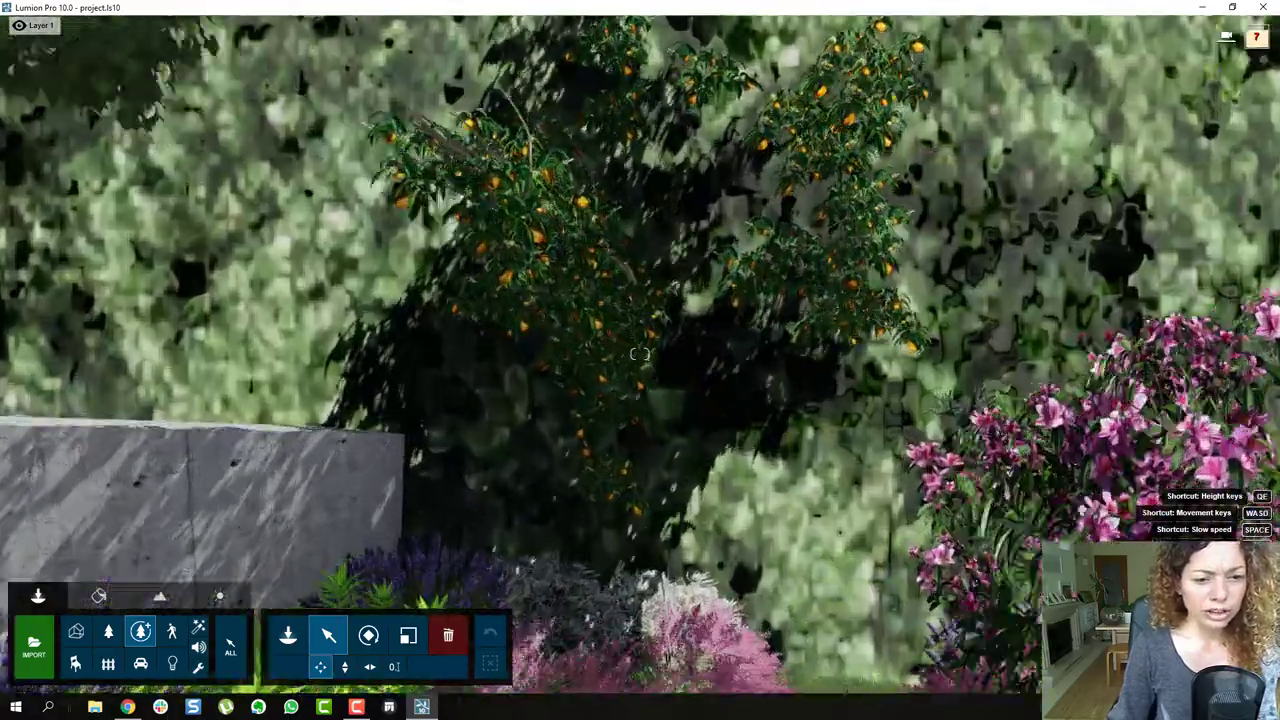
{"action": "key", "text": "w"}
{"action": "right_click_drag", "start_coordinate": [640, 354], "coordinate": [739, 208]}
{"action": "key", "text": "s"}
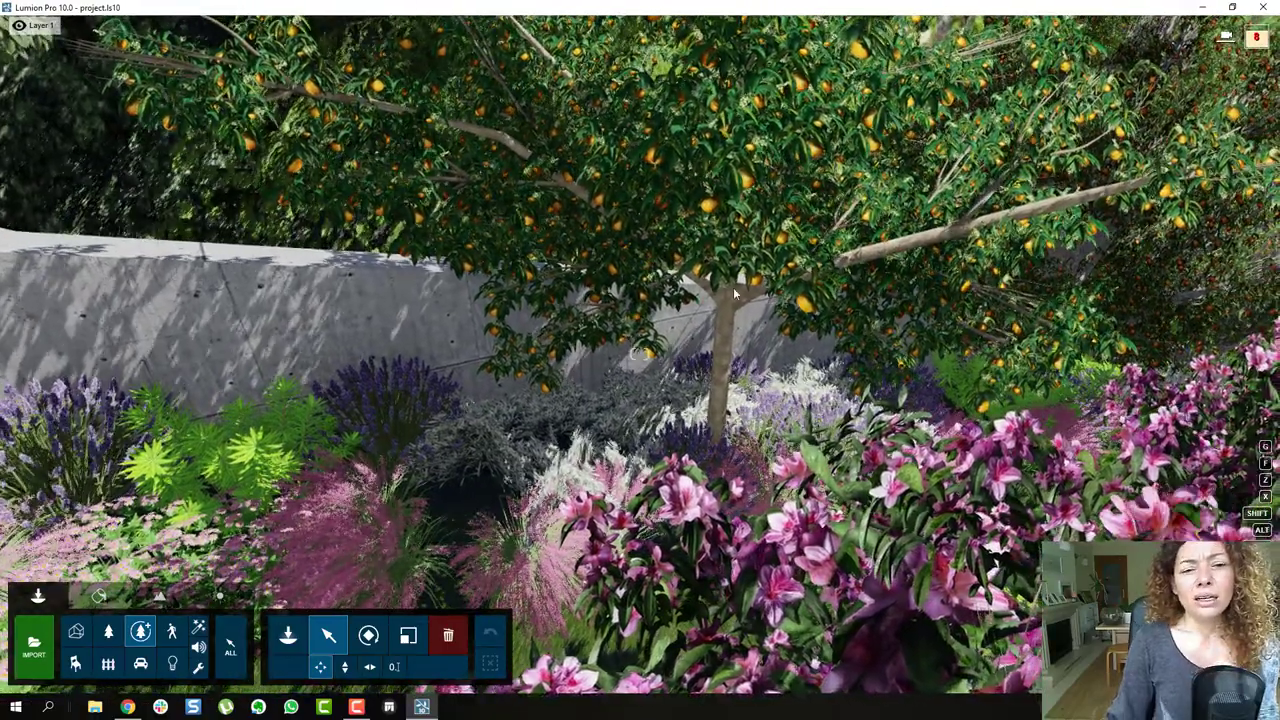
{"action": "right_click_drag", "start_coordinate": [855, 326], "coordinate": [945, 347]}
{"action": "right_click_drag", "start_coordinate": [791, 432], "coordinate": [678, 480]}
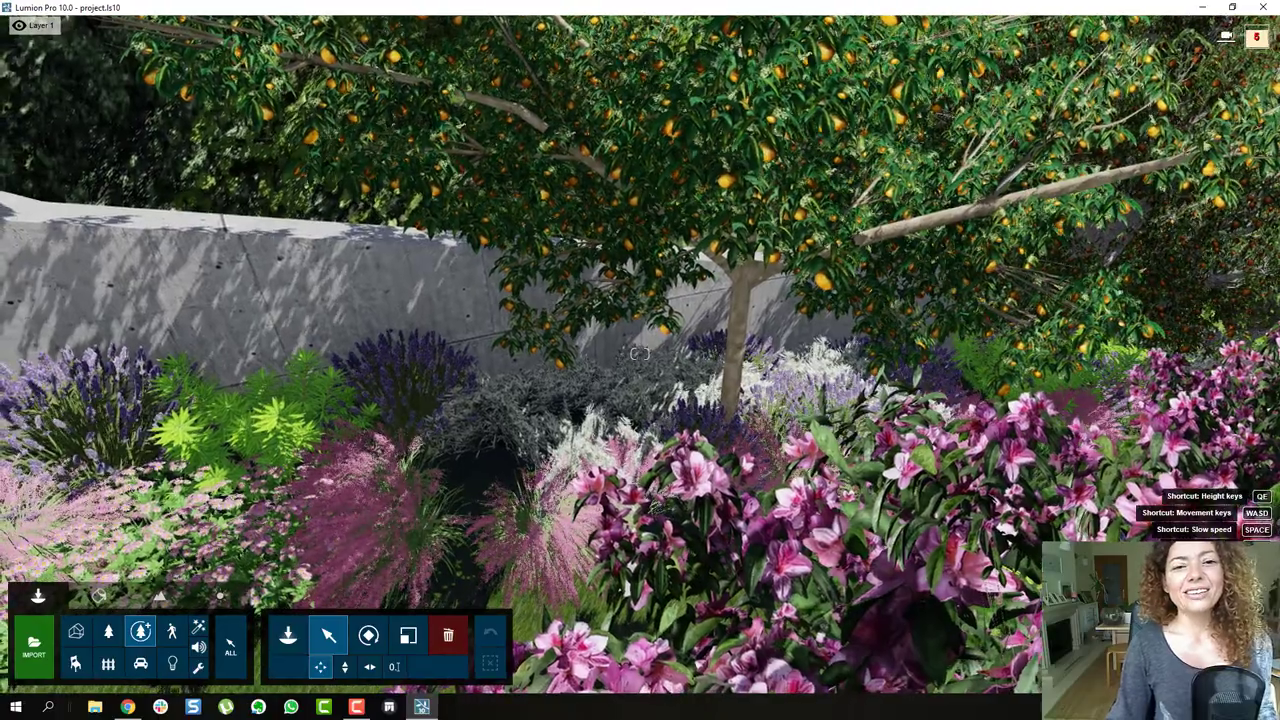
Inspect the orange tree's fruit, leaves, trunk and branch bark at close range
{"action": "key", "text": "w"}
{"action": "mouse_move", "coordinate": [640, 353]}
{"action": "right_mouse_down"}
{"action": "mouse_move", "coordinate": [640, 185]}
{"action": "mouse_move", "coordinate": [800, 348]}
{"action": "mouse_move", "coordinate": [1085, 308]}
{"action": "mouse_move", "coordinate": [630, 353]}
{"action": "right_mouse_up"}
{"action": "key", "text": "w"}
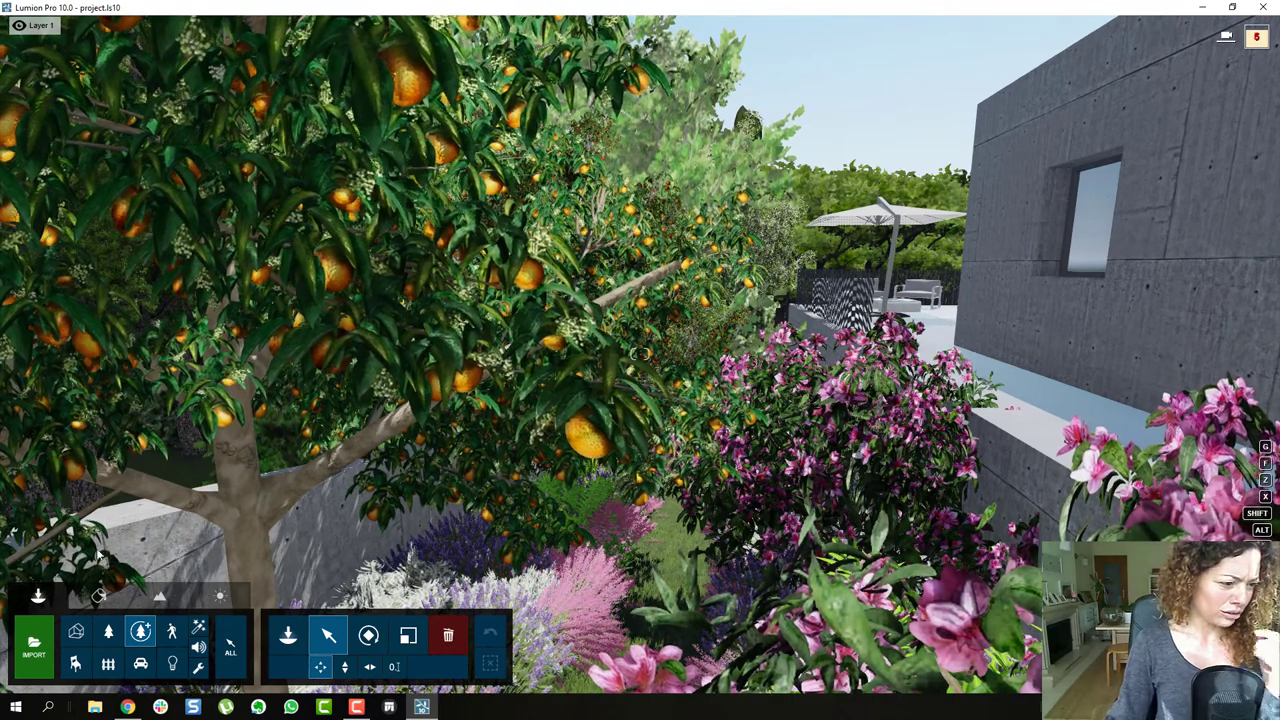
{"action": "key", "text": "w"}
{"action": "right_click_drag", "start_coordinate": [78, 562], "coordinate": [78, 680]}
{"action": "key", "text": "w"}
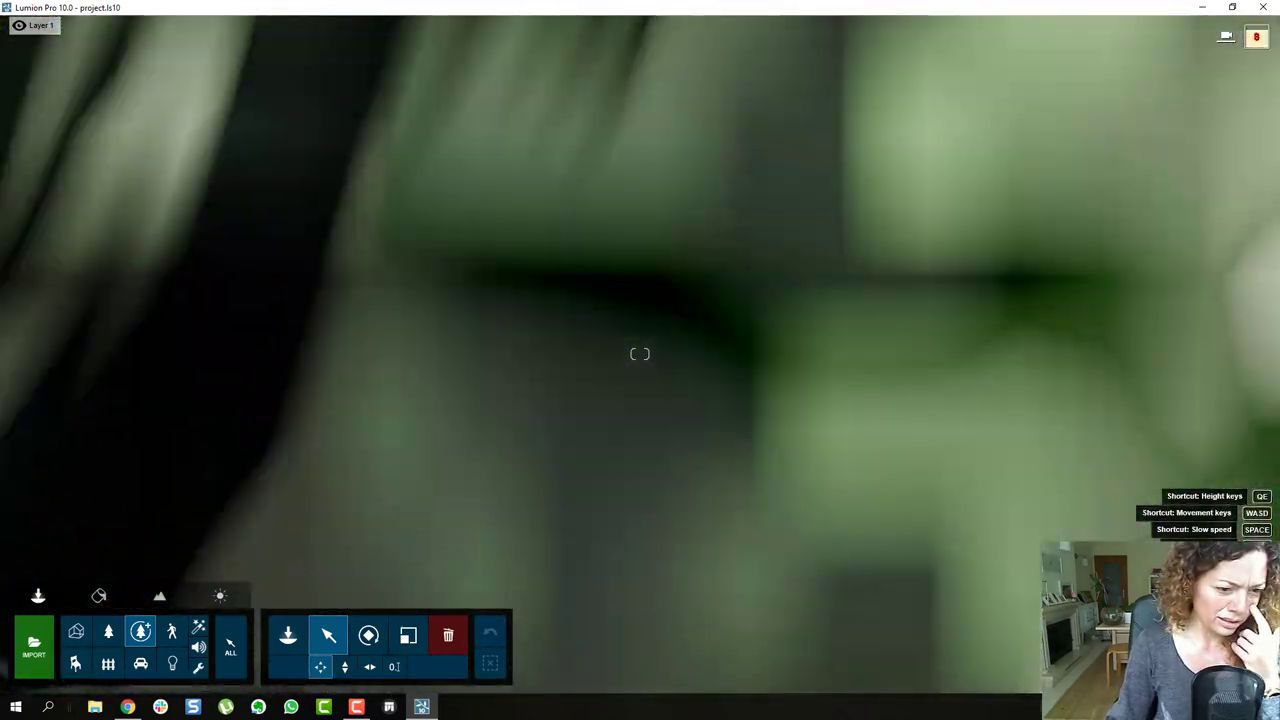
{"action": "key", "text": "s"}
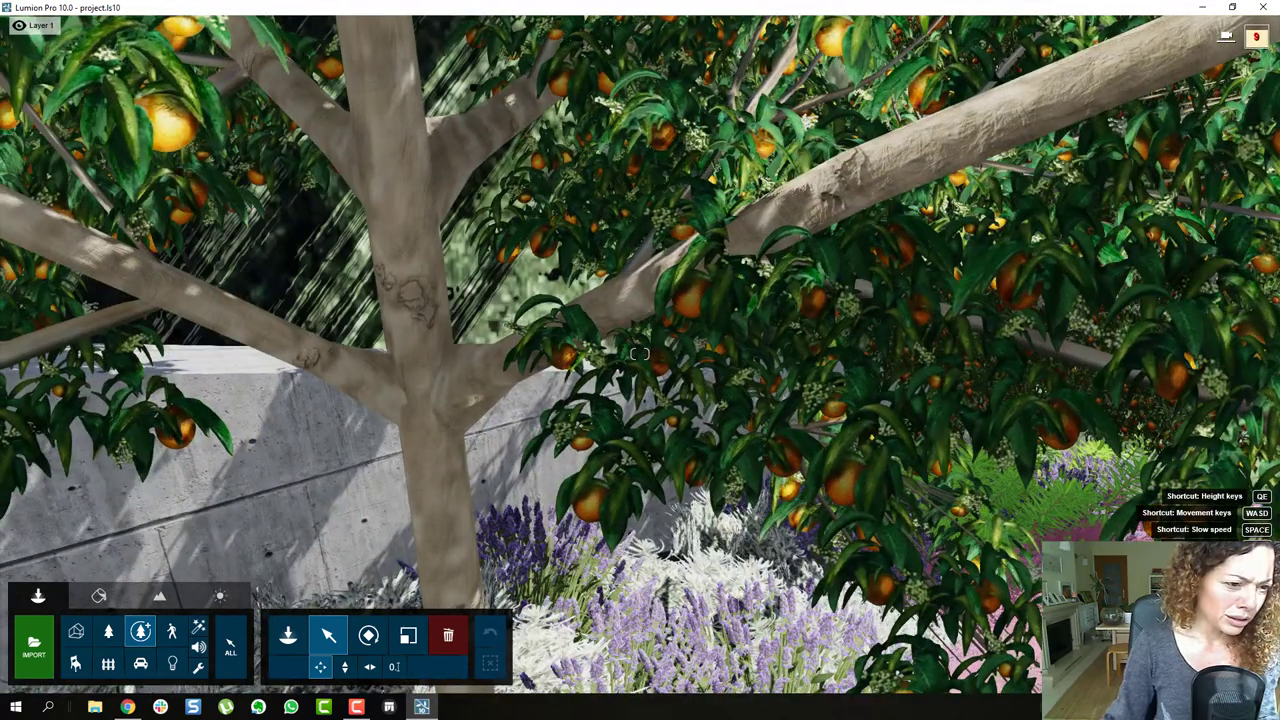
{"action": "key", "text": "w"}
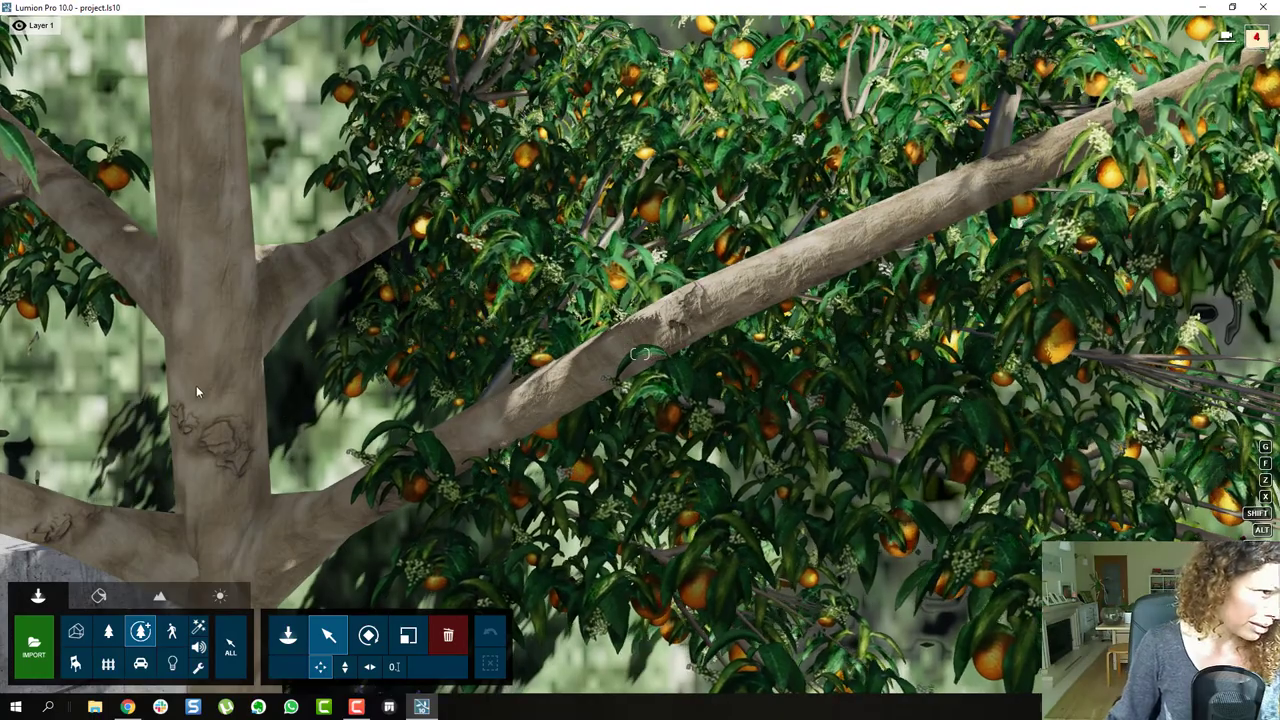
{"action": "key", "text": "s"}
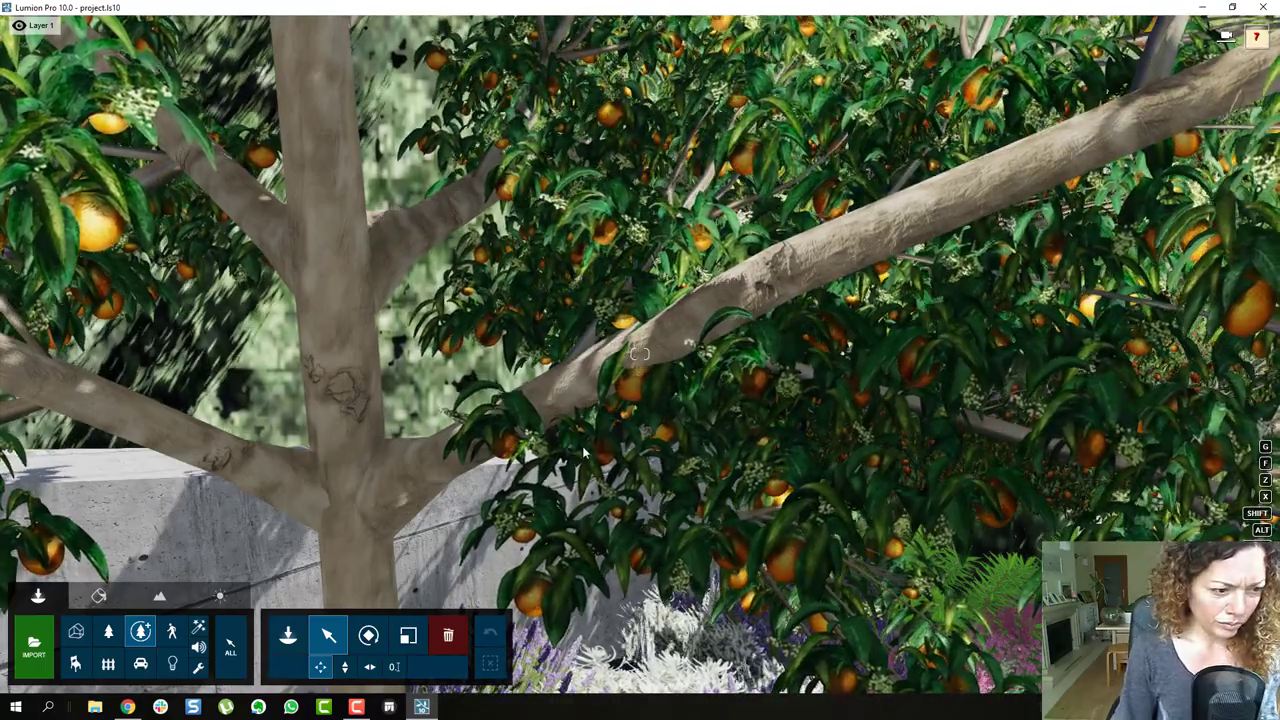
Examine the trunk bark, branches and backlit foliage of the fine-detail tree 004 beside the paved path
{"action": "right_click_drag", "start_coordinate": [583, 452], "coordinate": [105, 415]}
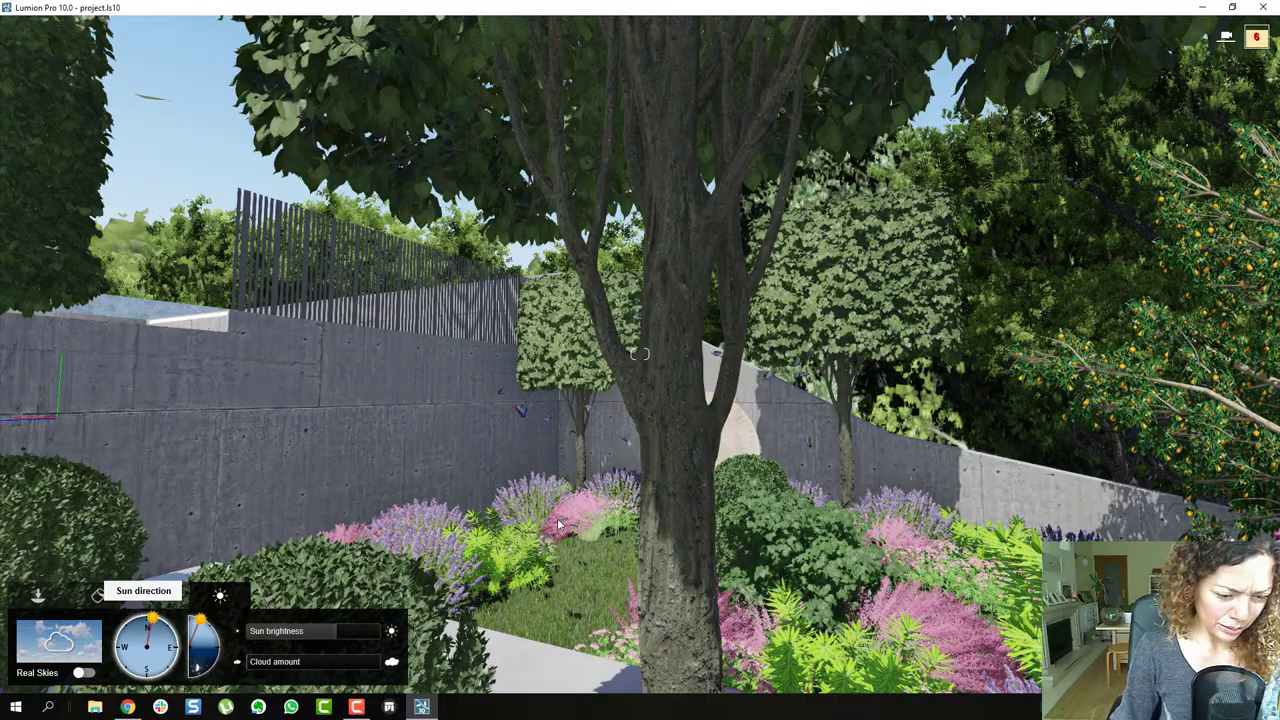
{"action": "right_click_drag", "start_coordinate": [558, 524], "coordinate": [653, 644]}
{"action": "key", "text": "w"}
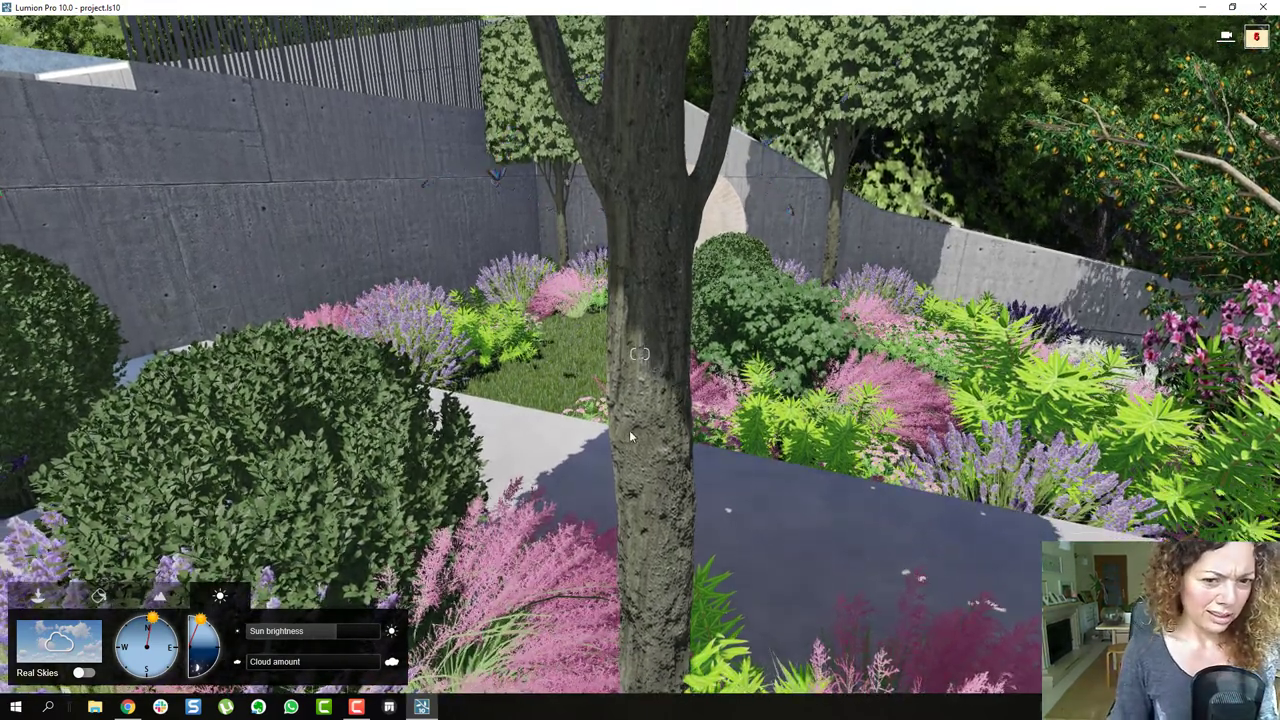
{"action": "right_click_drag", "start_coordinate": [640, 354], "coordinate": [620, 260]}
{"action": "right_click_drag", "start_coordinate": [640, 354], "coordinate": [606, 214]}
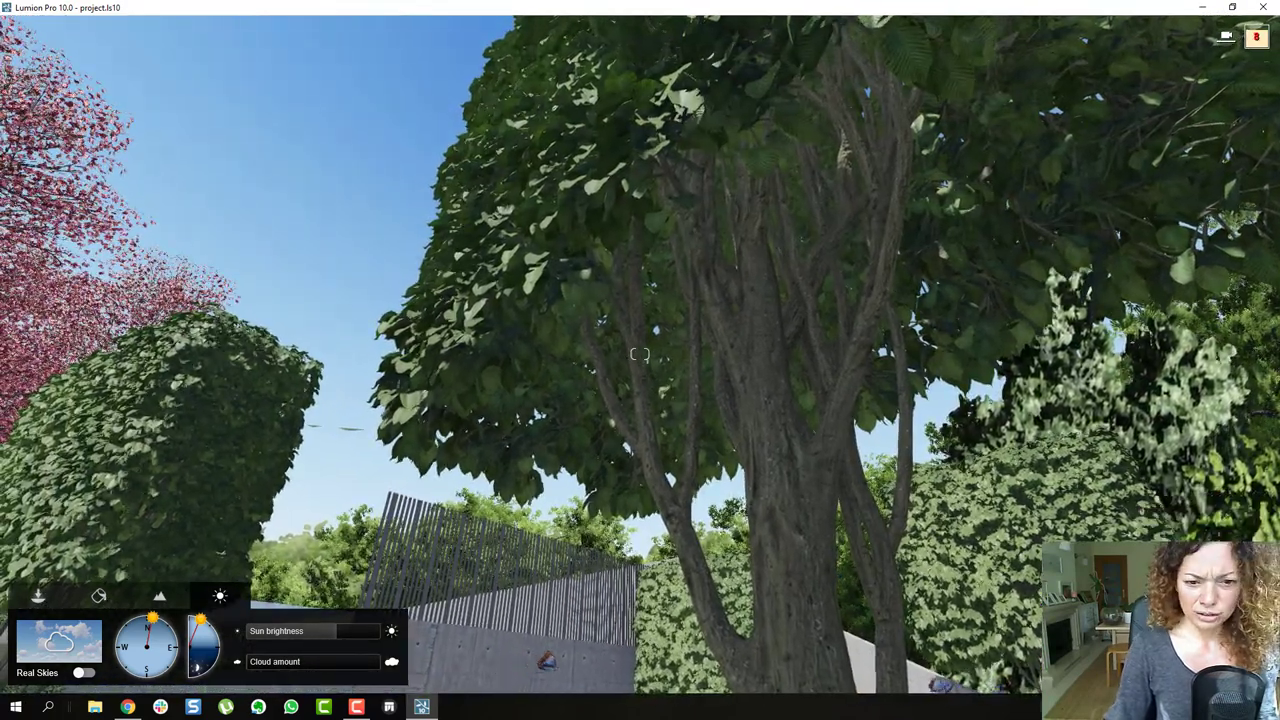
{"action": "key", "text": "w"}
{"action": "right_click_drag", "start_coordinate": [640, 354], "coordinate": [606, 530]}
{"action": "key", "text": "s"}
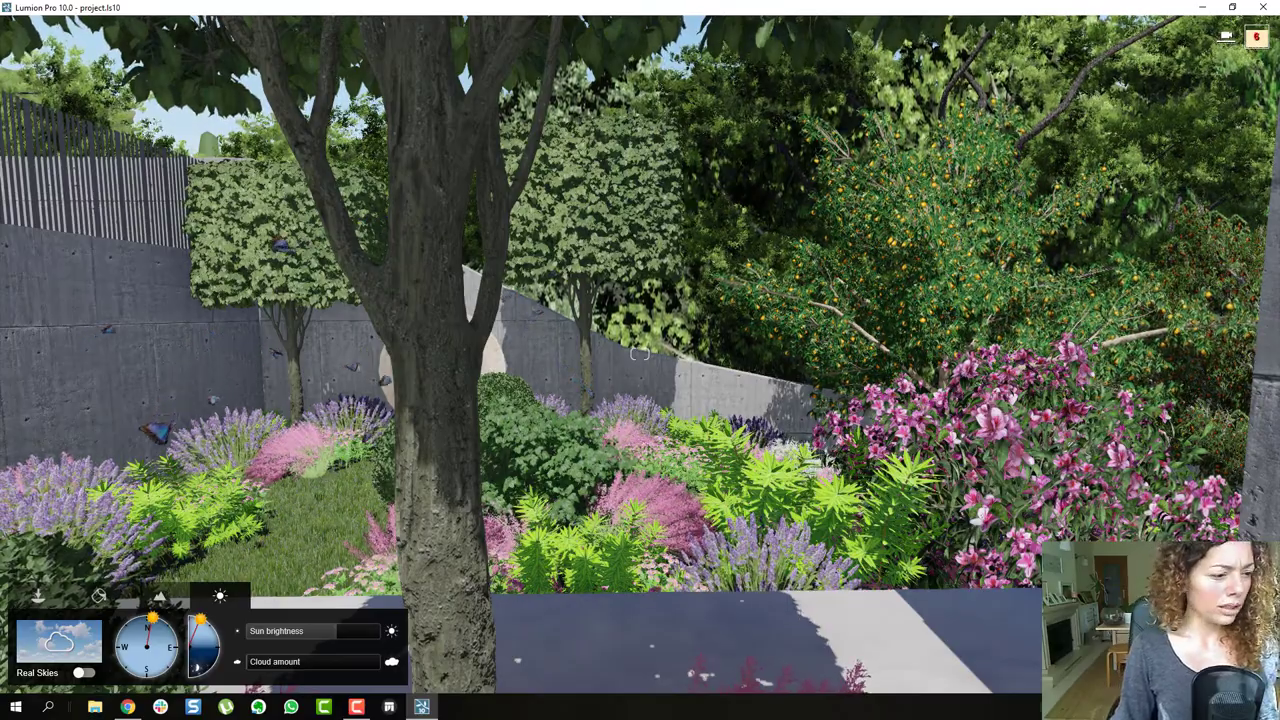
Look over the pool, round shrubs, lavender and block-shaped trees along the concrete wall from several viewpoints
{"action": "right_click_drag", "start_coordinate": [640, 354], "coordinate": [734, 335]}
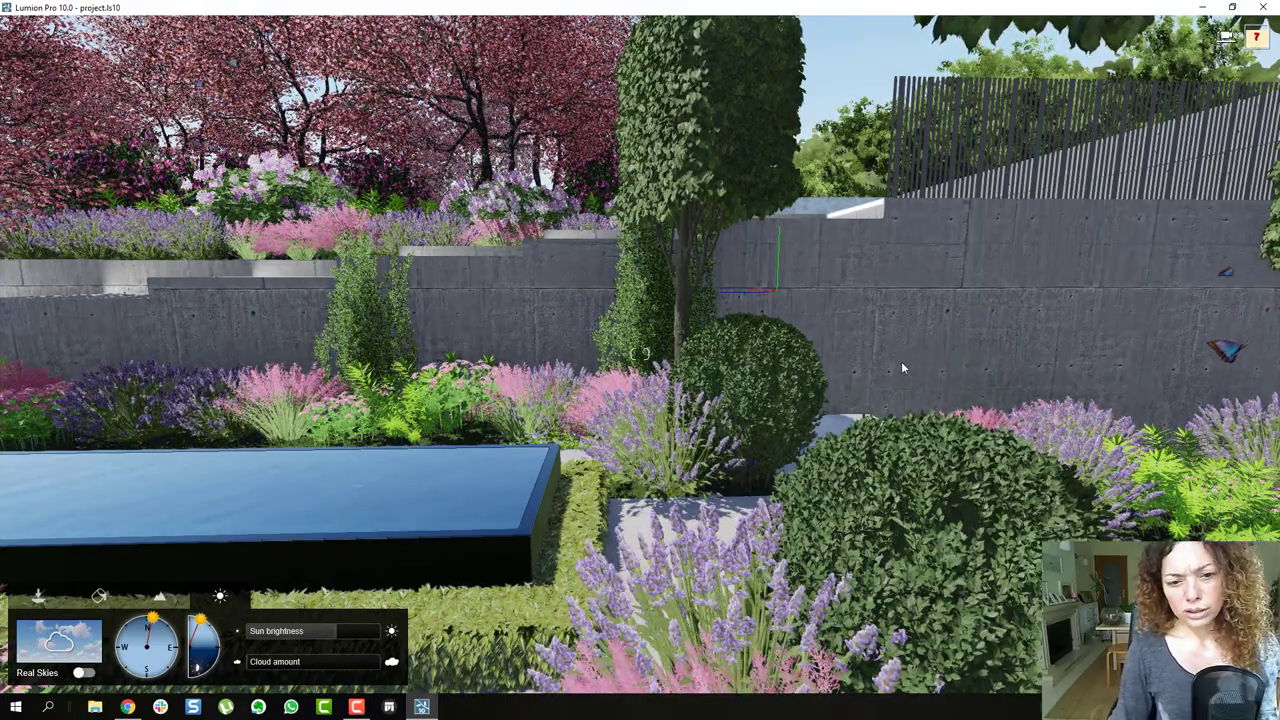
{"action": "right_click_drag", "start_coordinate": [901, 367], "coordinate": [1265, 475]}
{"action": "right_click_drag", "start_coordinate": [887, 340], "coordinate": [893, 351]}
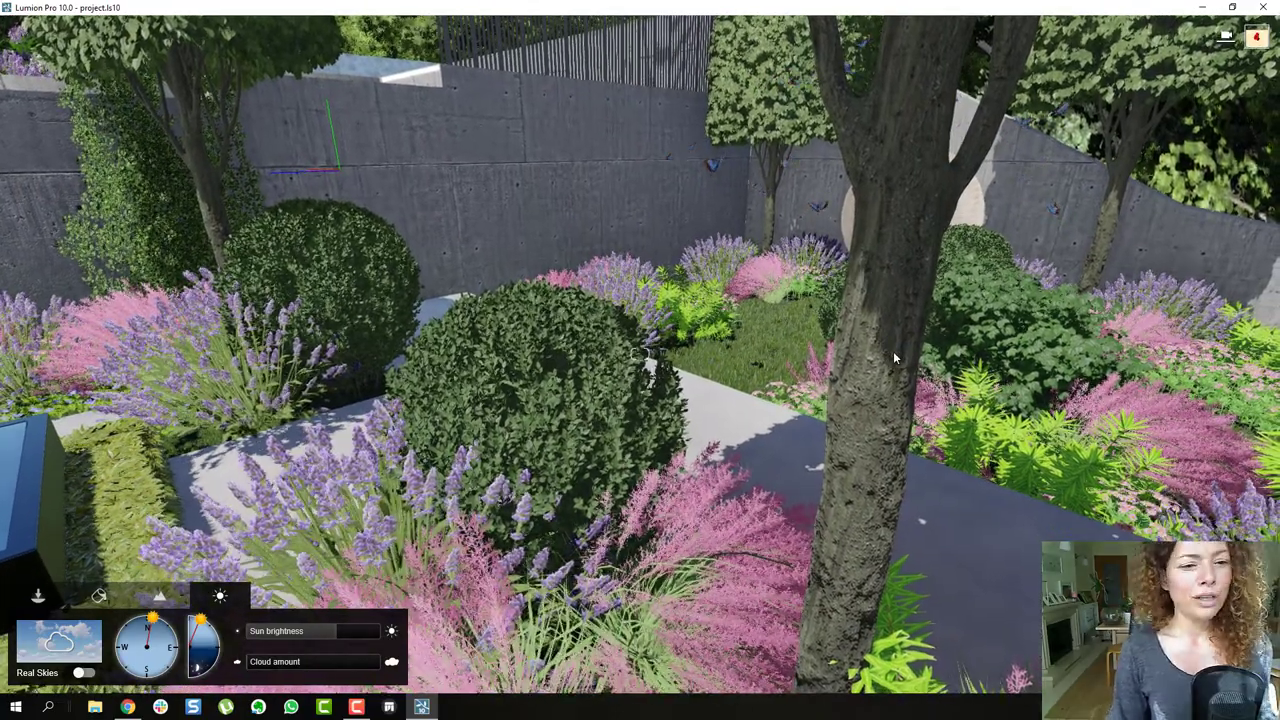
{"action": "key", "text": "s"}
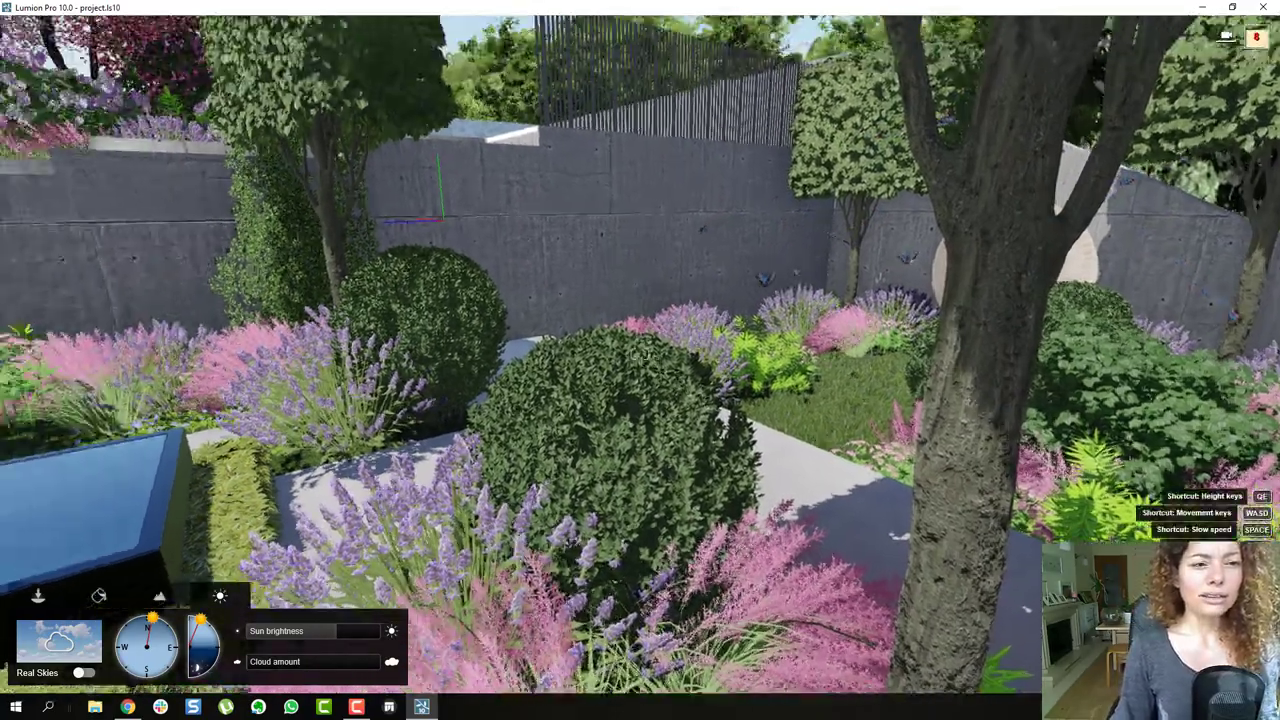
{"action": "key", "text": "s"}
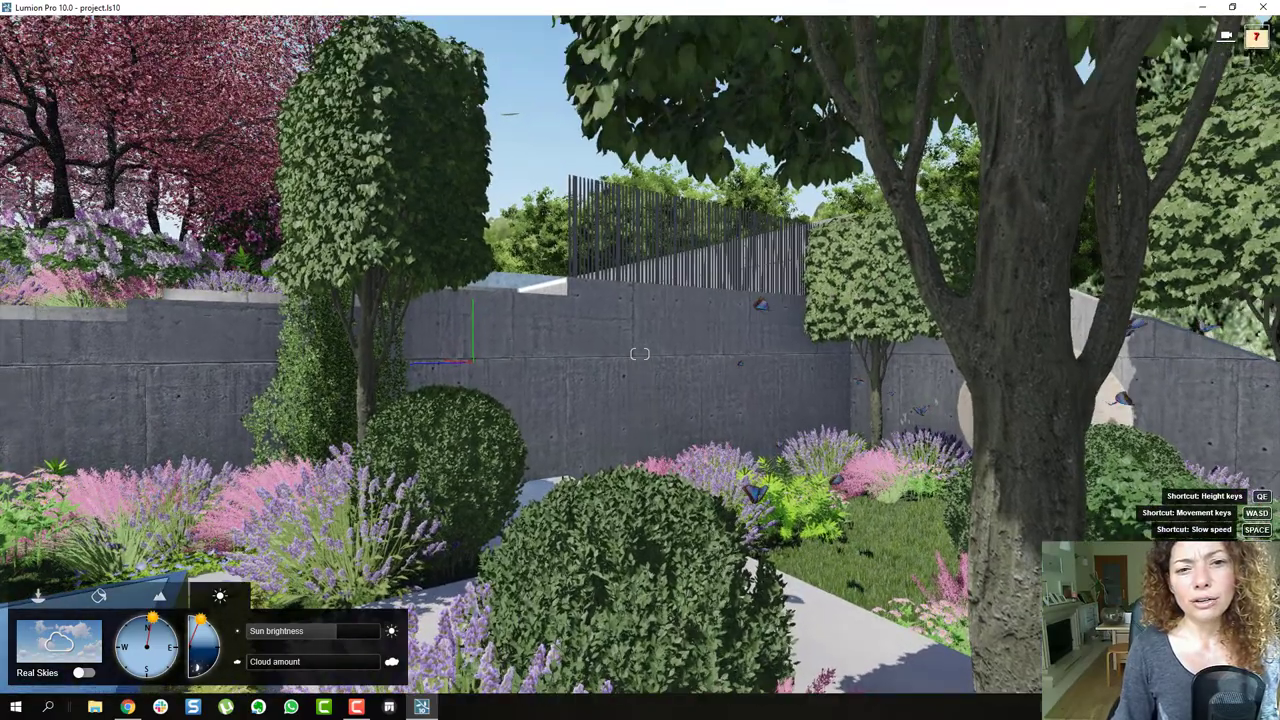